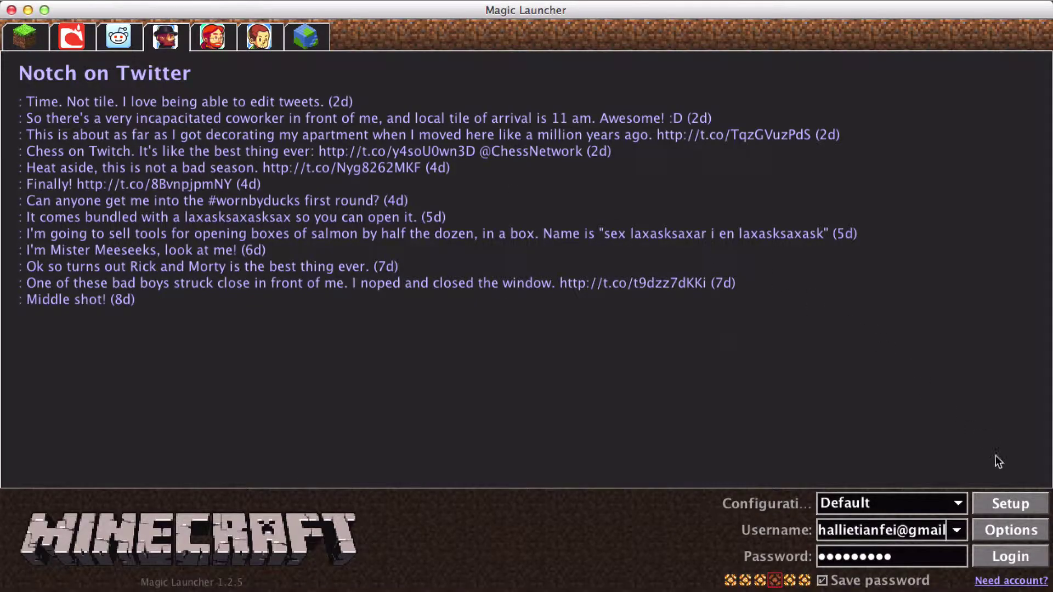
# Step: Download the 1.7.10 Forge version of TooManyItems from its Minecraft Forum page, skipping the AdF.ly ad
pyautogui.click(1008, 500)
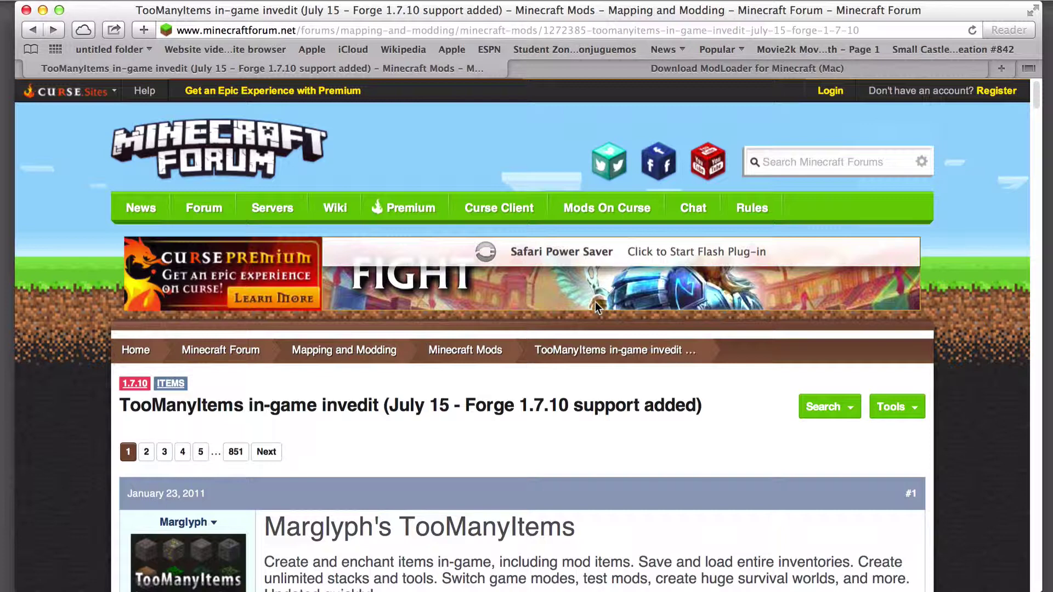
pyautogui.click(597, 307)
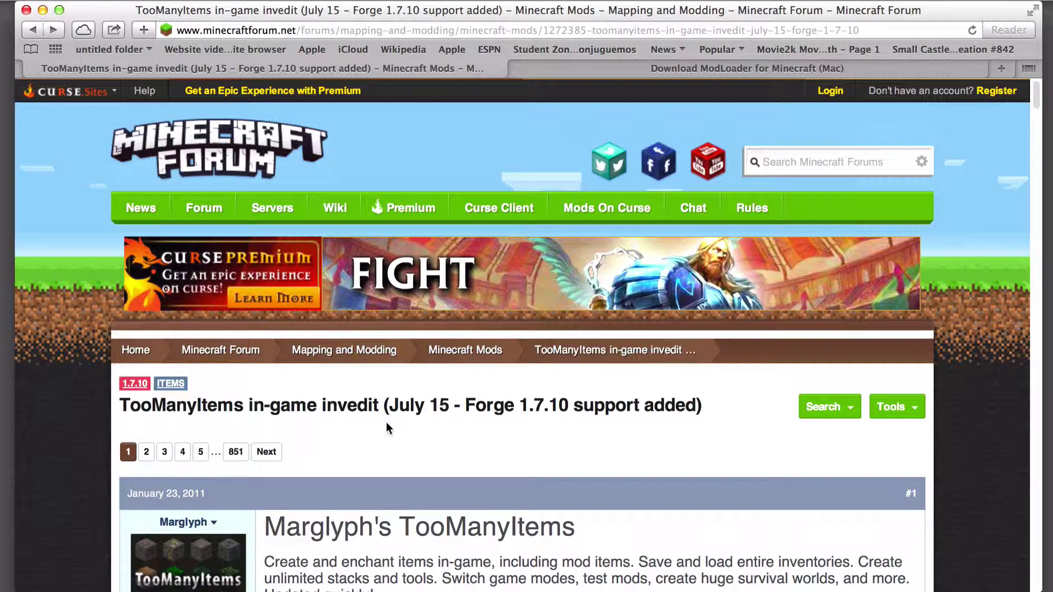
pyautogui.scroll(-8, 631, 454)
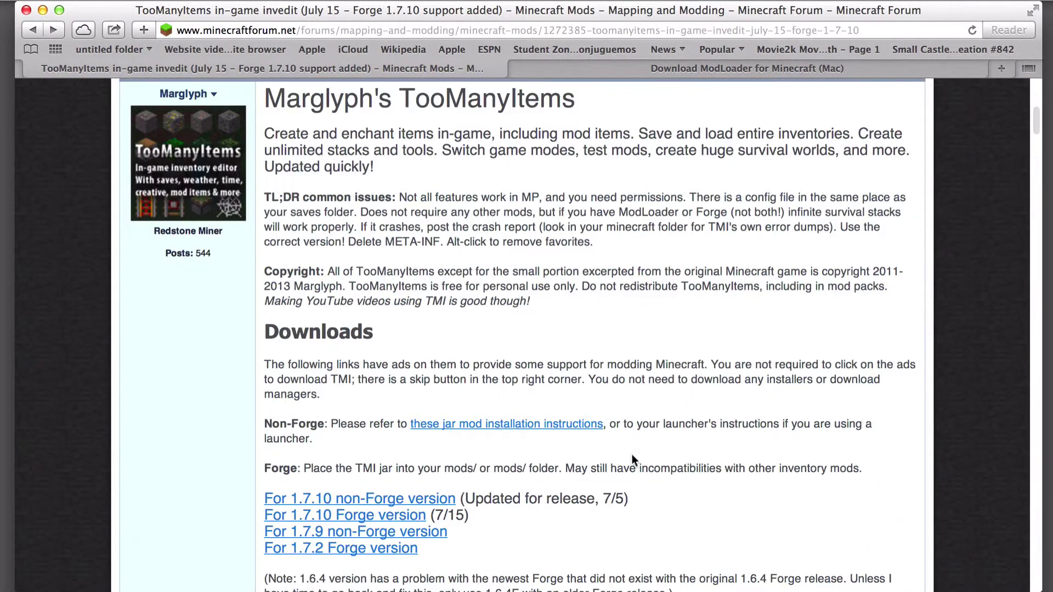
pyautogui.scroll(-3, 634, 459)
pyautogui.scroll(10, 406, 258)
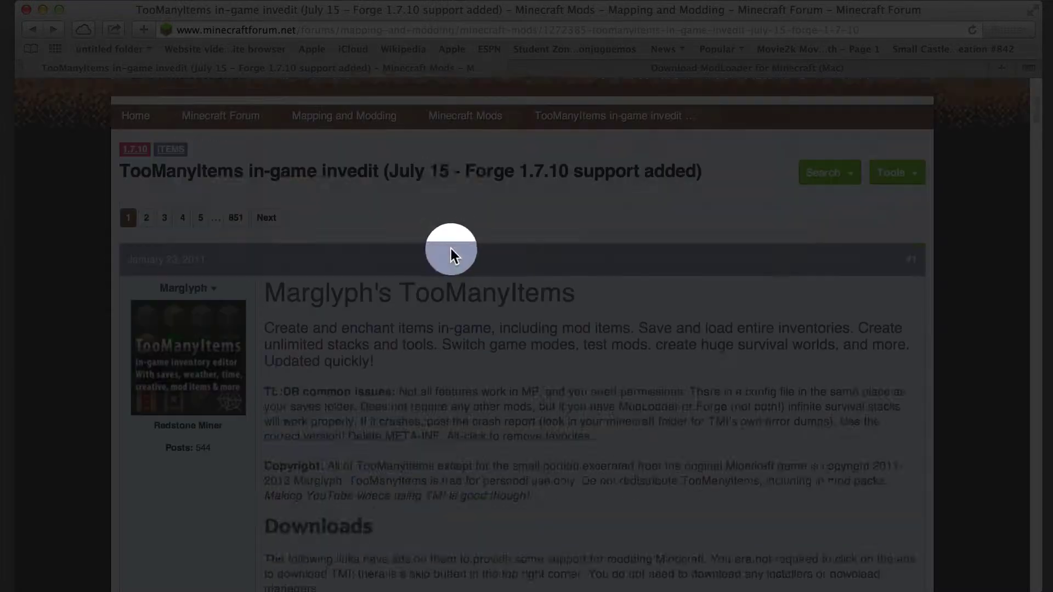
pyautogui.scroll(-6, 451, 249)
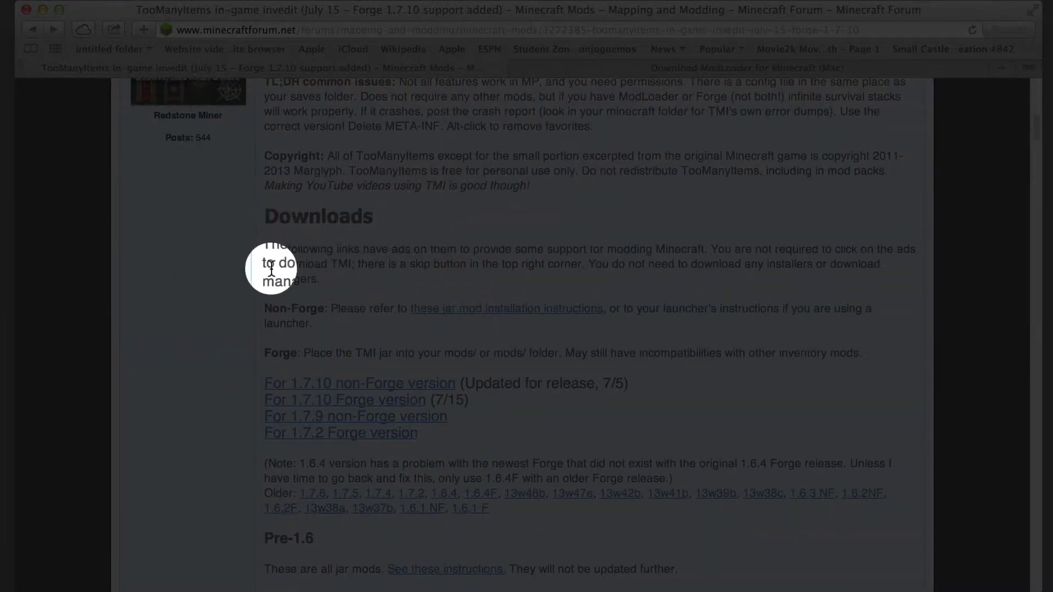
pyautogui.scroll(-3, 312, 312)
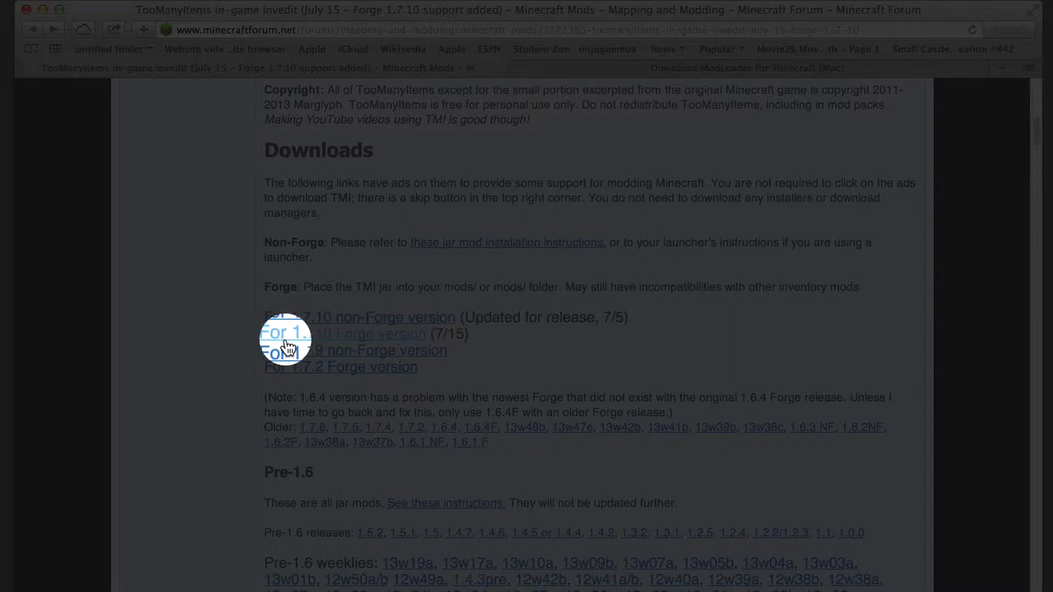
pyautogui.click(345, 341)
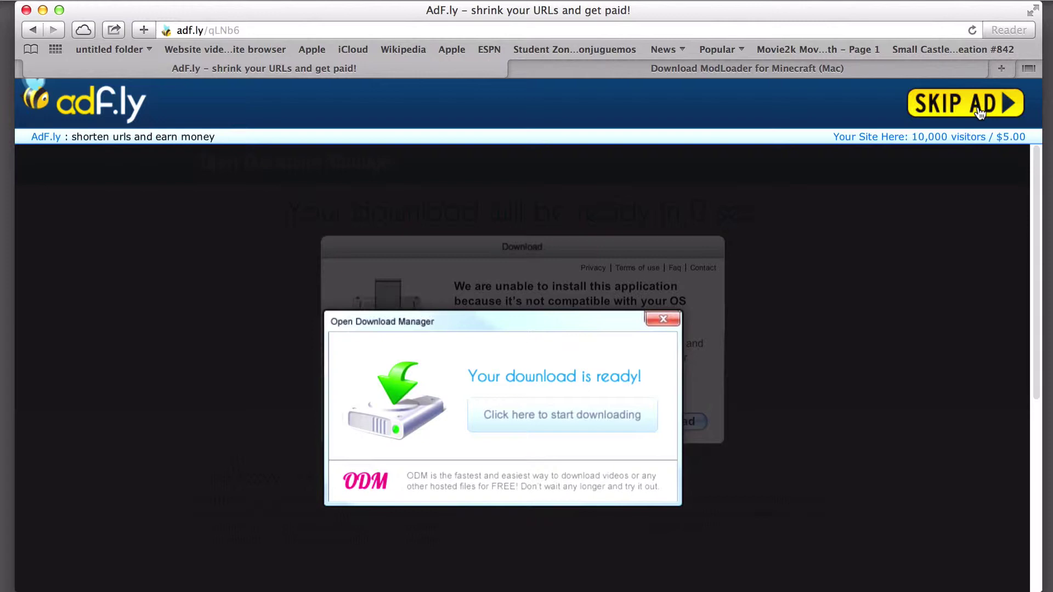
pyautogui.click(979, 112)
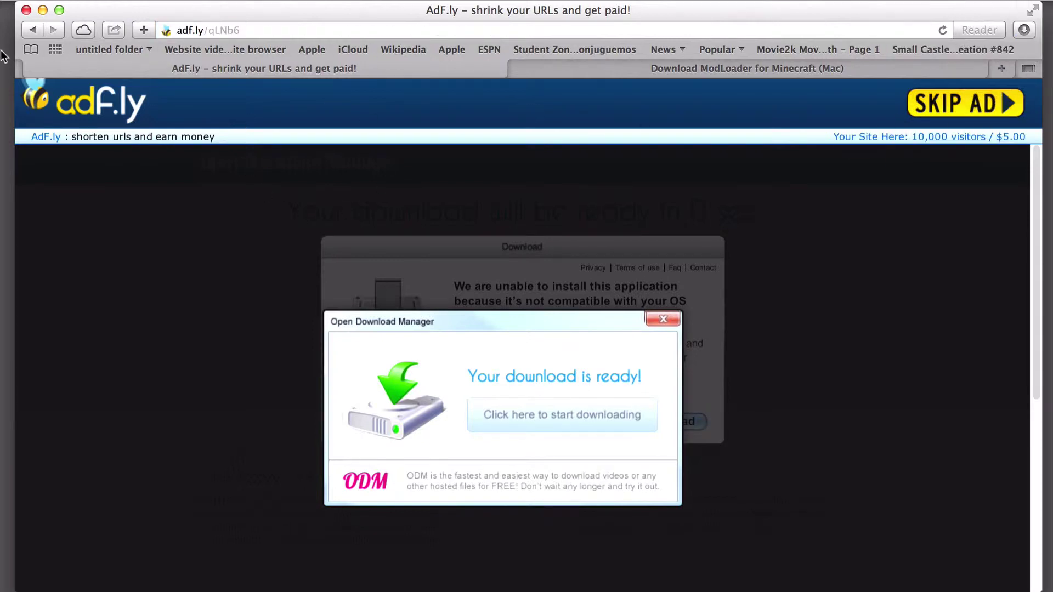
# Step: Close the AdF.ly page and start the free download of ModLoader for Minecraft from Softonic
pyautogui.click(31, 68)
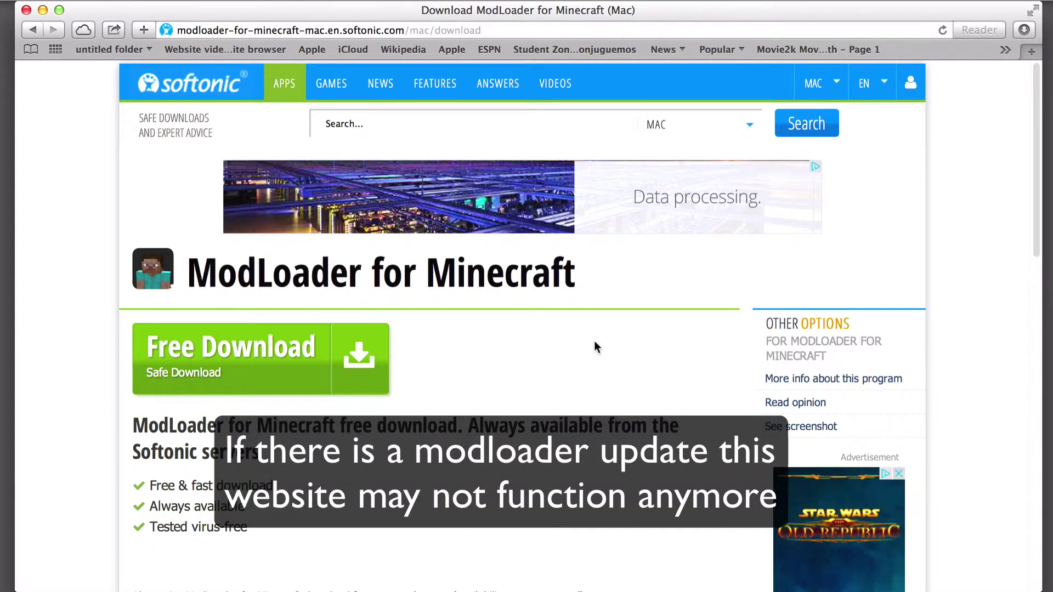
pyautogui.scroll(-3, 415, 477)
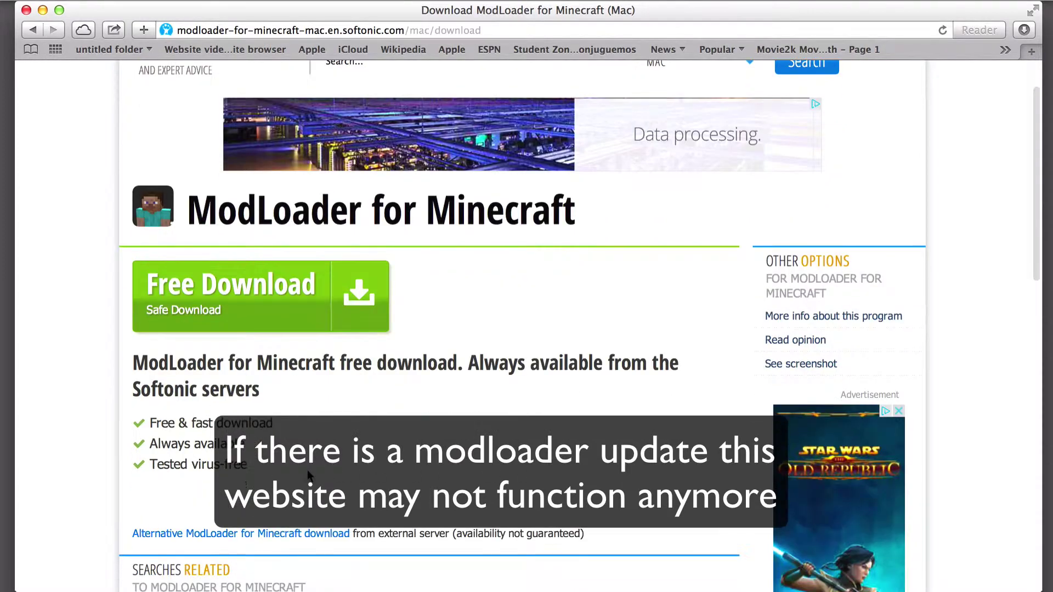
pyautogui.scroll(1, 321, 408)
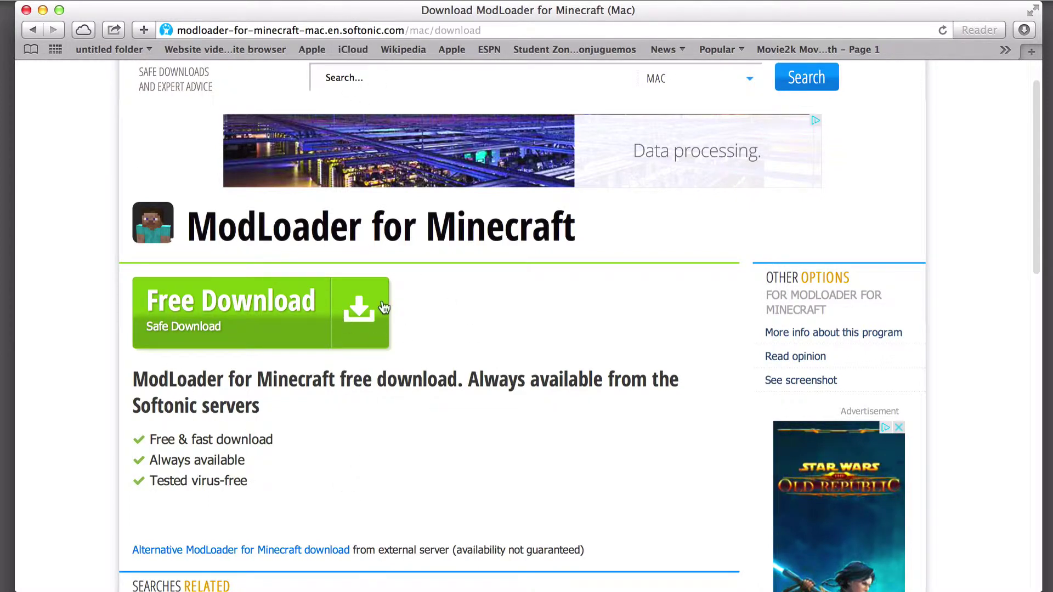
pyautogui.click(359, 308)
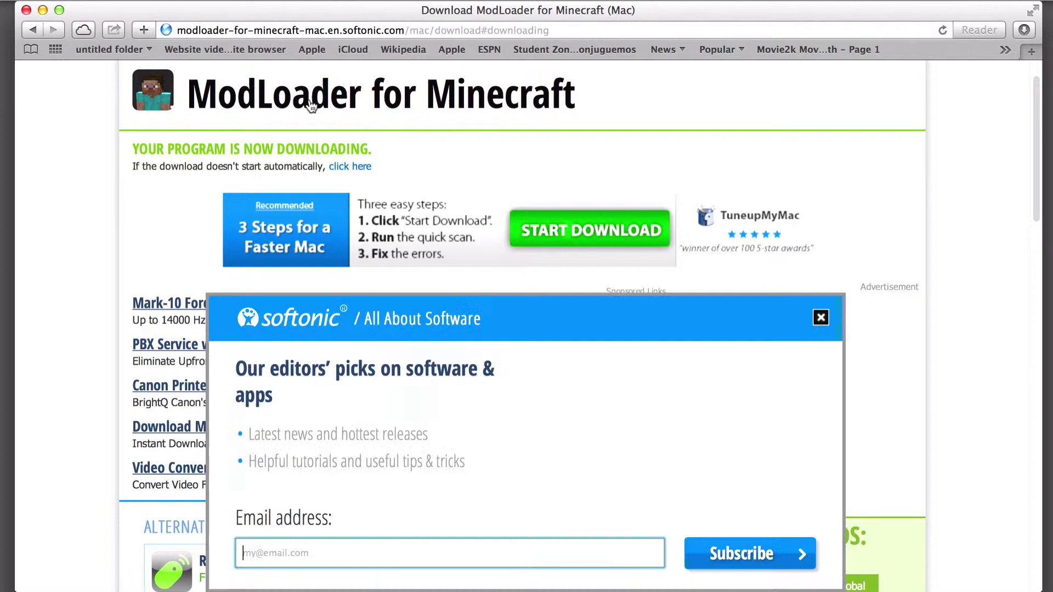
# Step: Place the downloaded ModLoader-6 folder and the TooManyItems jar on the desktop, and hide the browser
pyautogui.click(1021, 30)
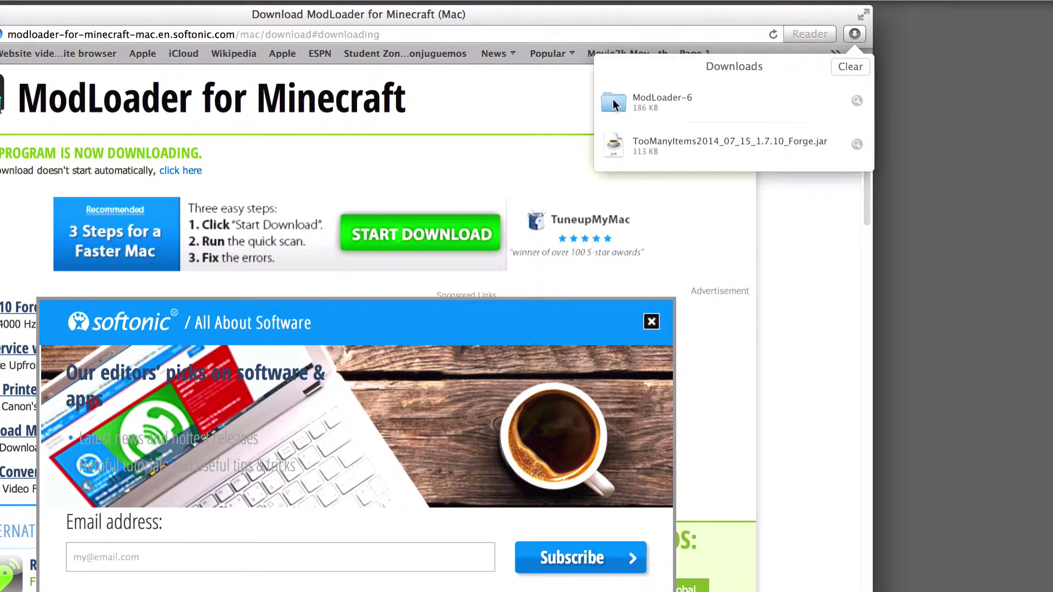
pyautogui.moveTo(614, 104); pyautogui.dragTo(982, 111)
pyautogui.moveTo(631, 144); pyautogui.dragTo(921, 148)
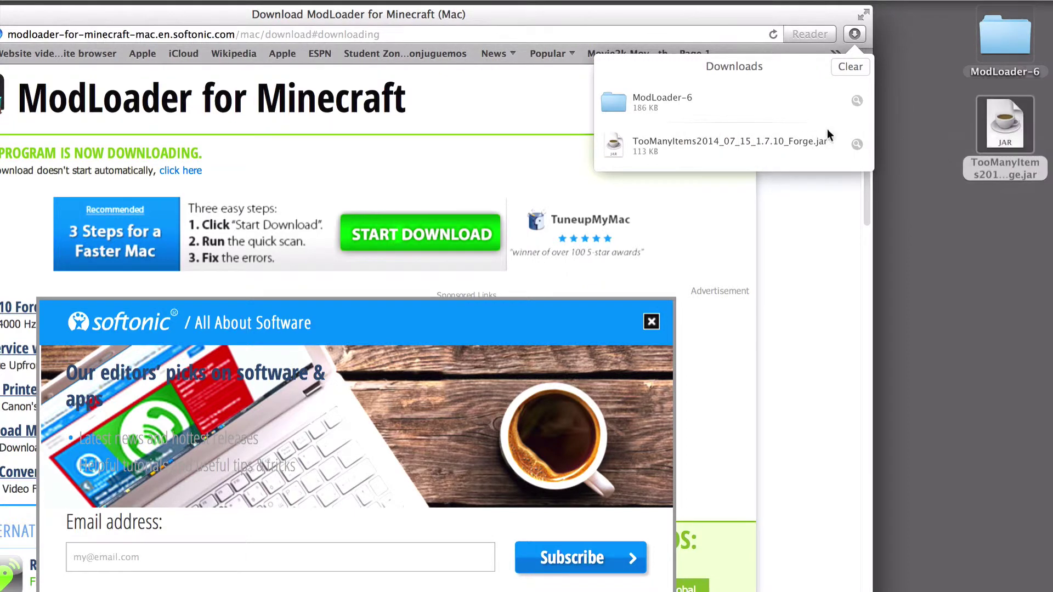
pyautogui.press('super+h')
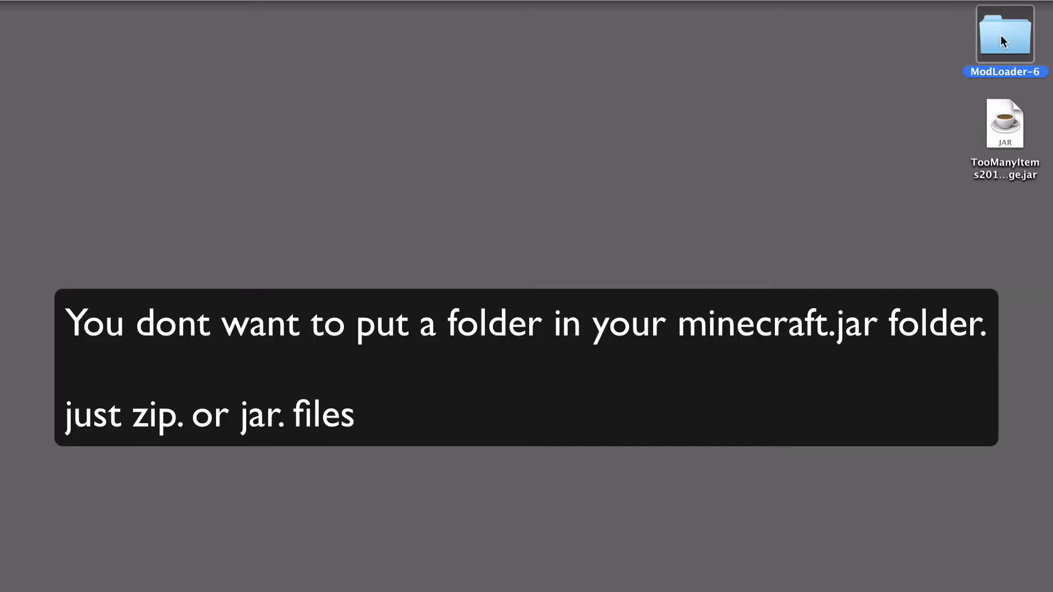
pyautogui.click(936, 71)
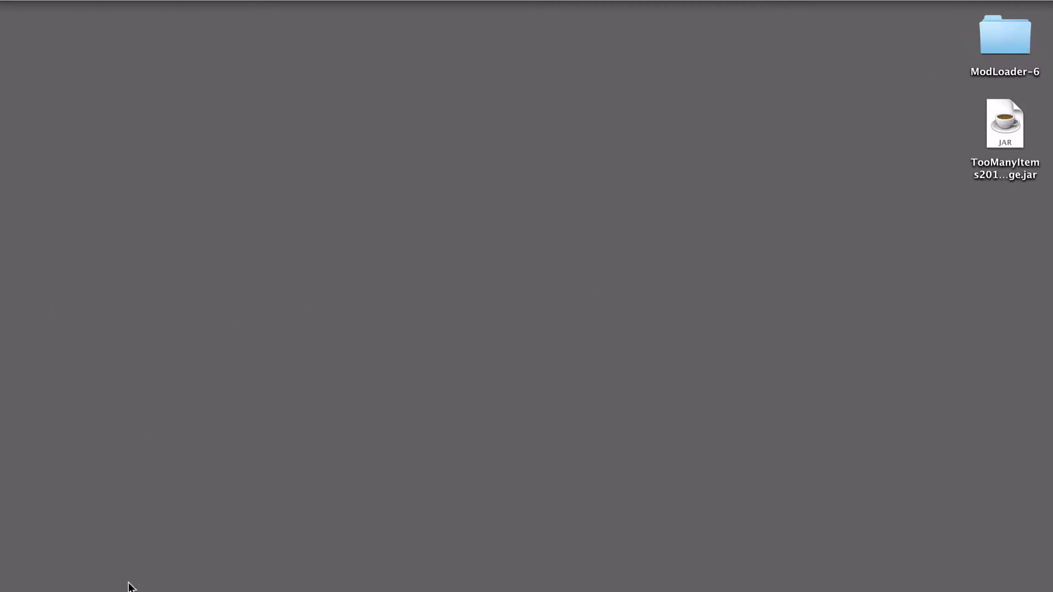
# Step: In a new Finder window, go to ~/library and open the minecraft folder inside Application Support
pyautogui.click(85, 573)
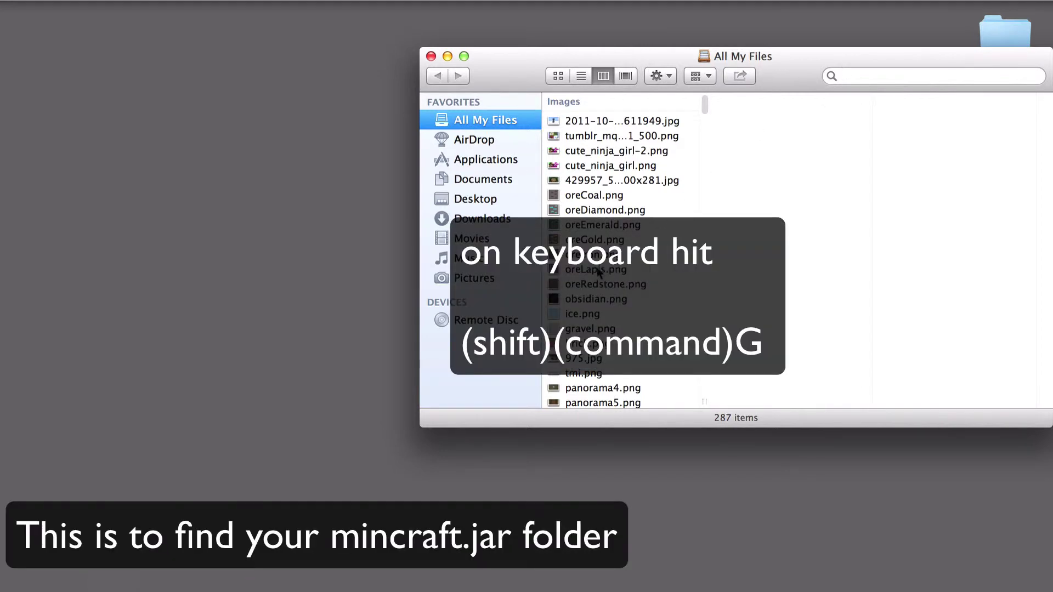
pyautogui.press('super+shift+g')
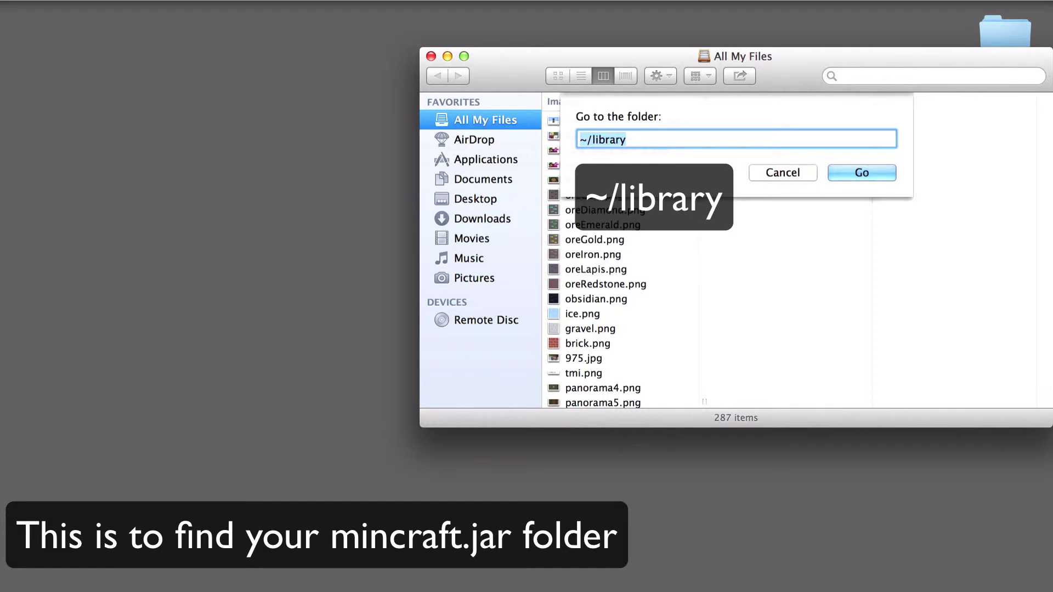
pyautogui.click(640, 140)
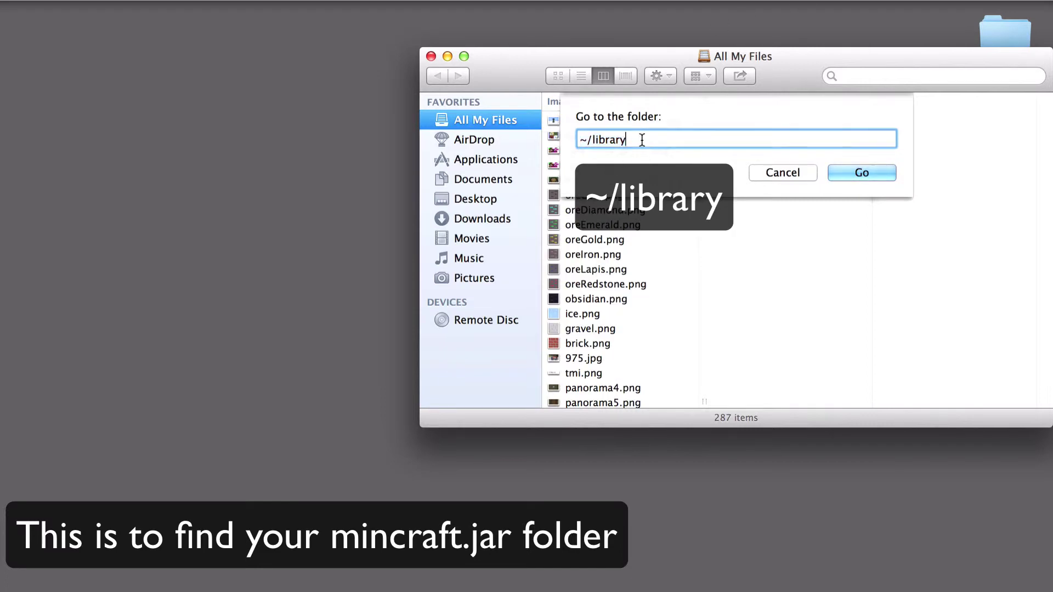
pyautogui.click(829, 173)
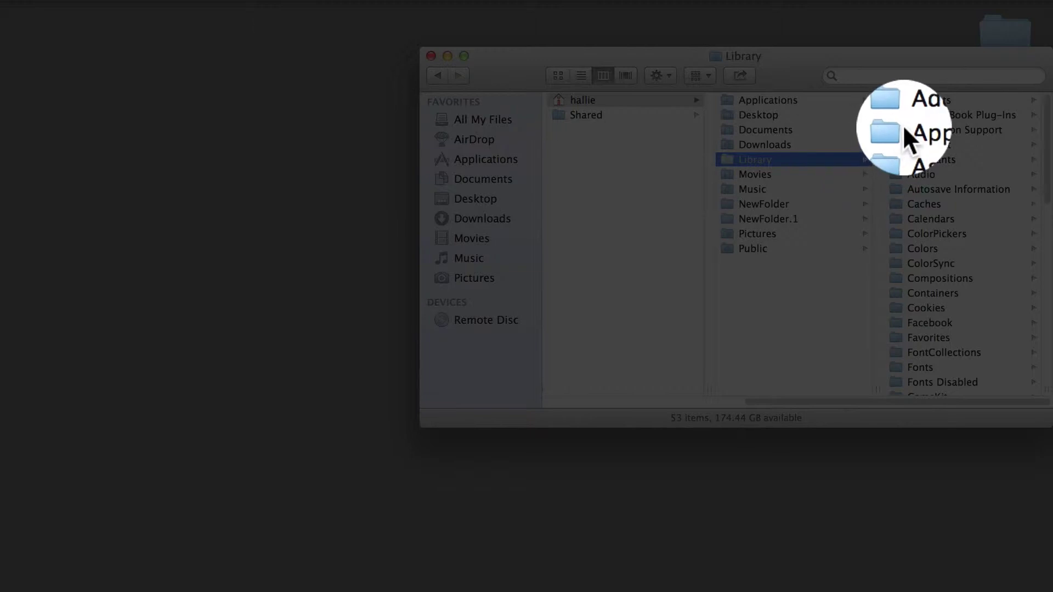
pyautogui.click(905, 130)
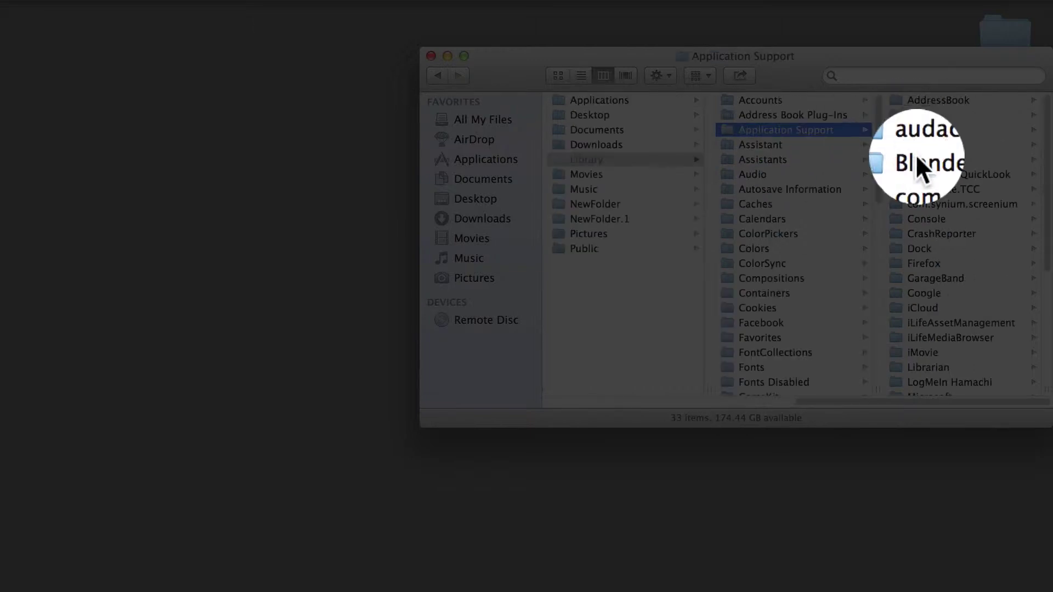
pyautogui.scroll(-5, 962, 242)
pyautogui.click(919, 226)
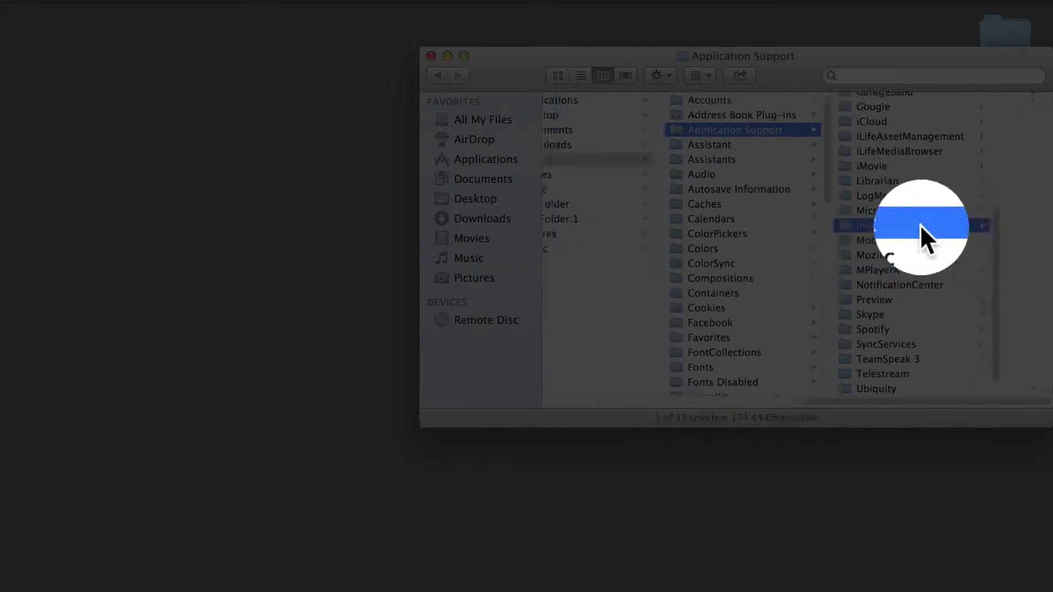
pyautogui.press('super+alt+f')
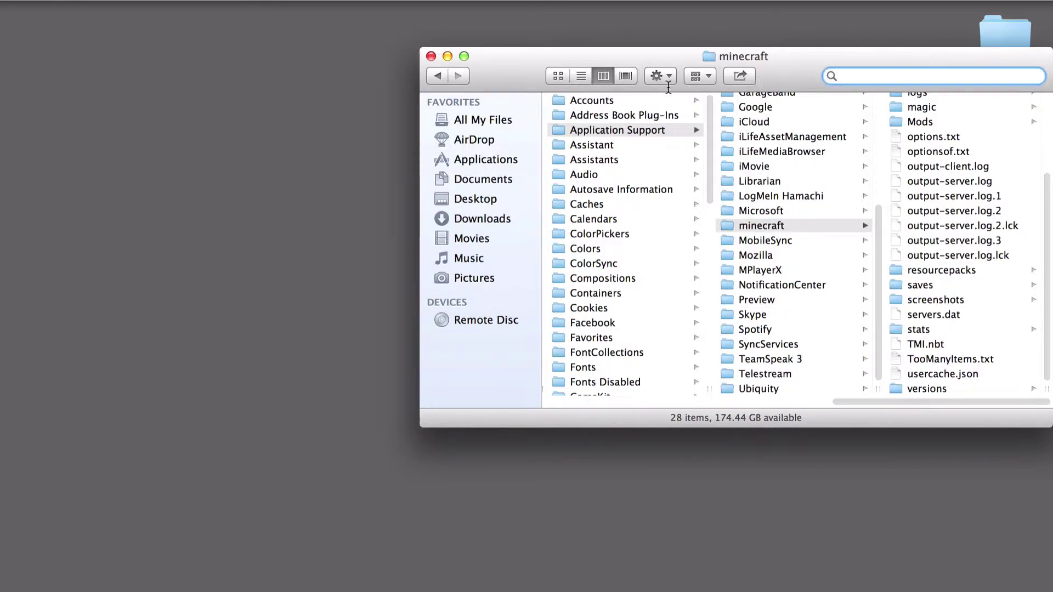
# Step: Show the minecraft folder as icons, open its Mods folder and move the window clear of the desktop files
pyautogui.click(559, 75)
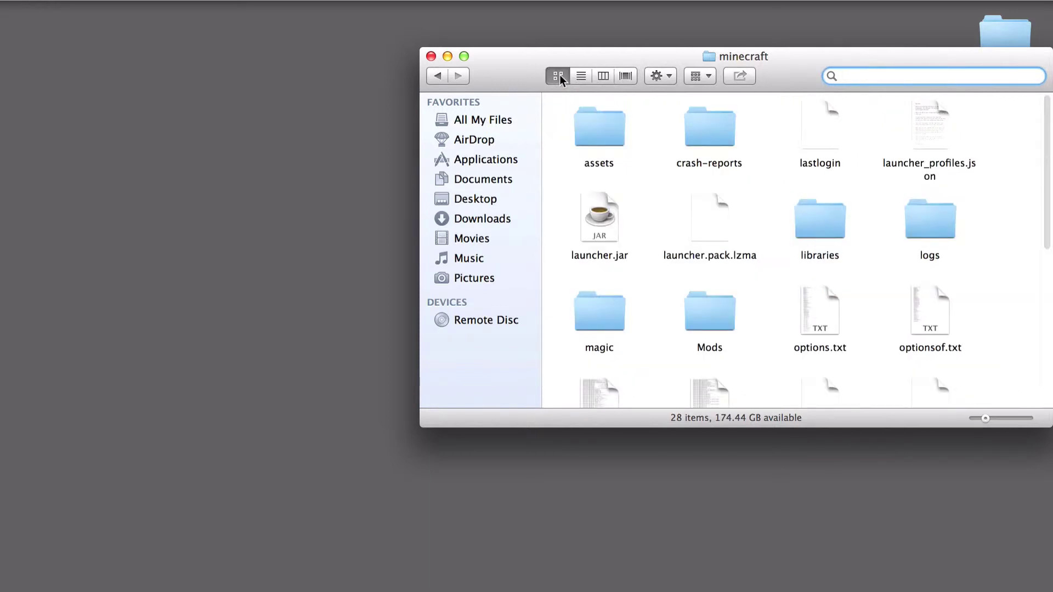
pyautogui.scroll(-5, 797, 247)
pyautogui.scroll(5, 798, 208)
pyautogui.scroll(-5, 823, 230)
pyautogui.scroll(5, 761, 219)
pyautogui.click(699, 321)
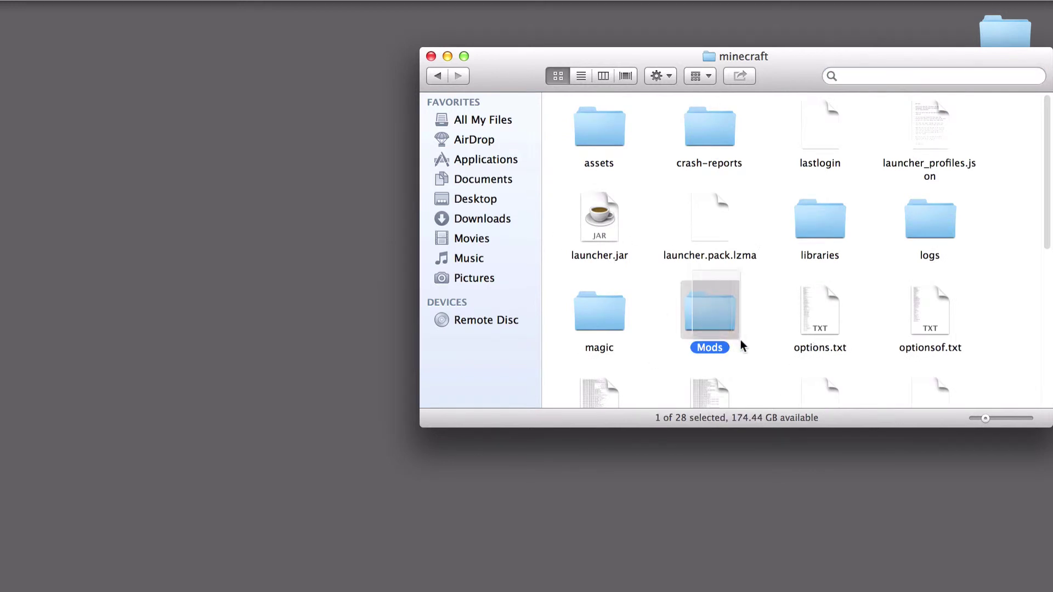
pyautogui.click(763, 270)
pyautogui.rightClick(764, 270)
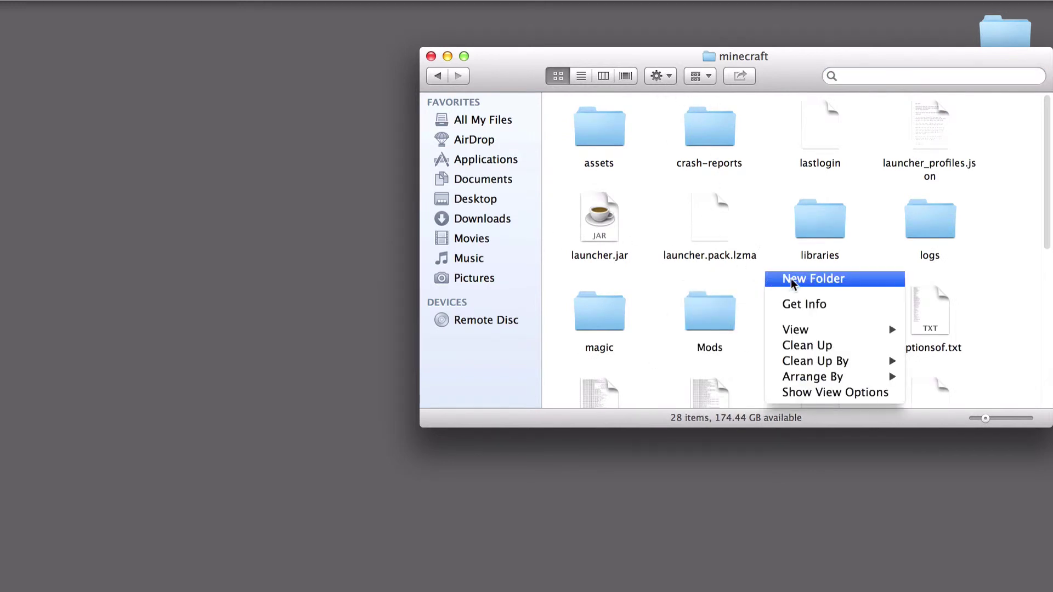
pyautogui.click(731, 322)
pyautogui.click(727, 318)
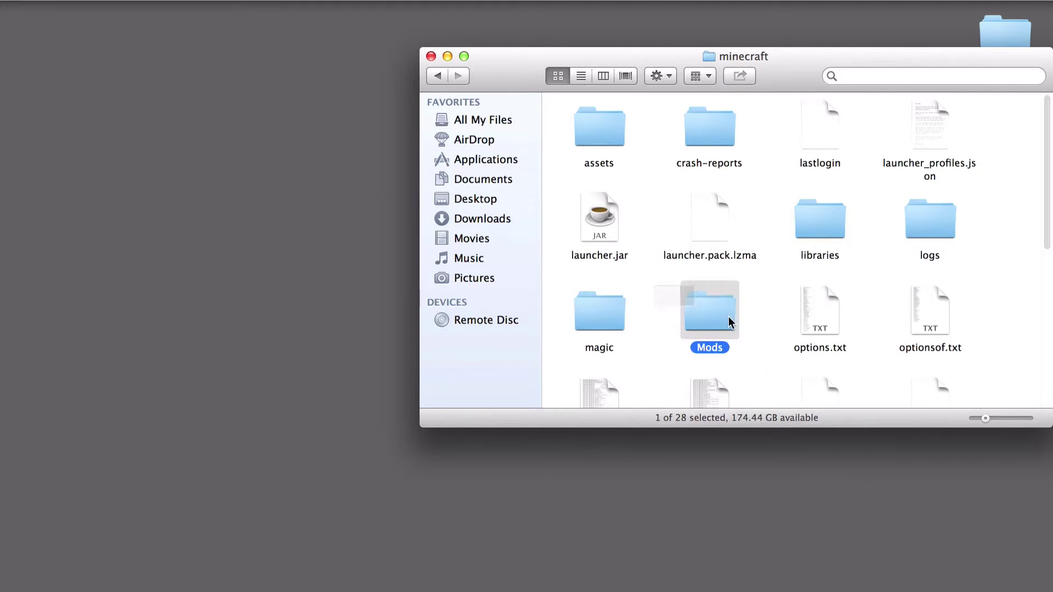
pyautogui.doubleClick(702, 321)
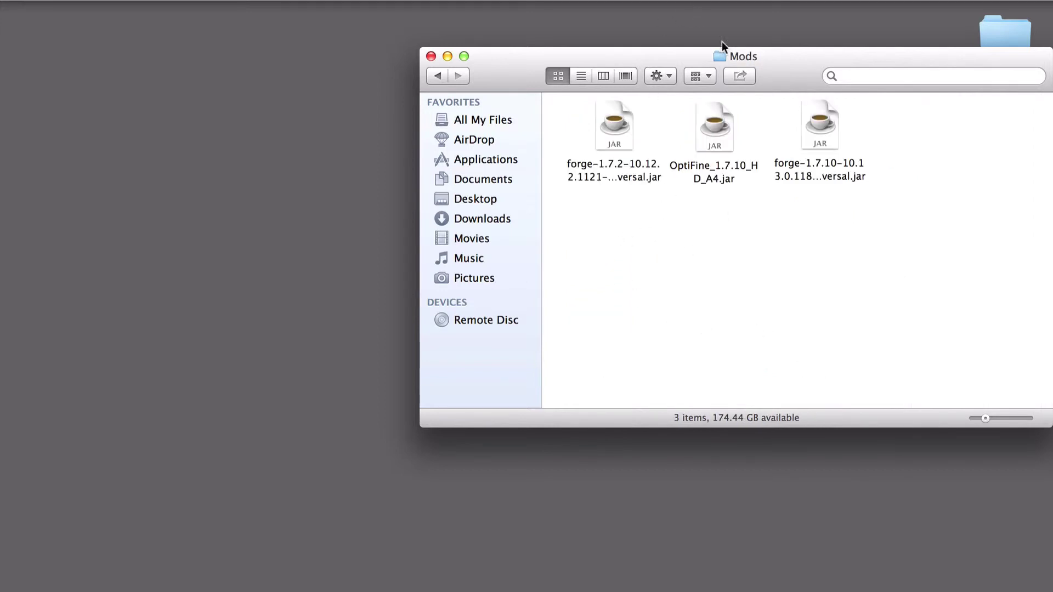
pyautogui.moveTo(720, 50); pyautogui.dragTo(433, 24)
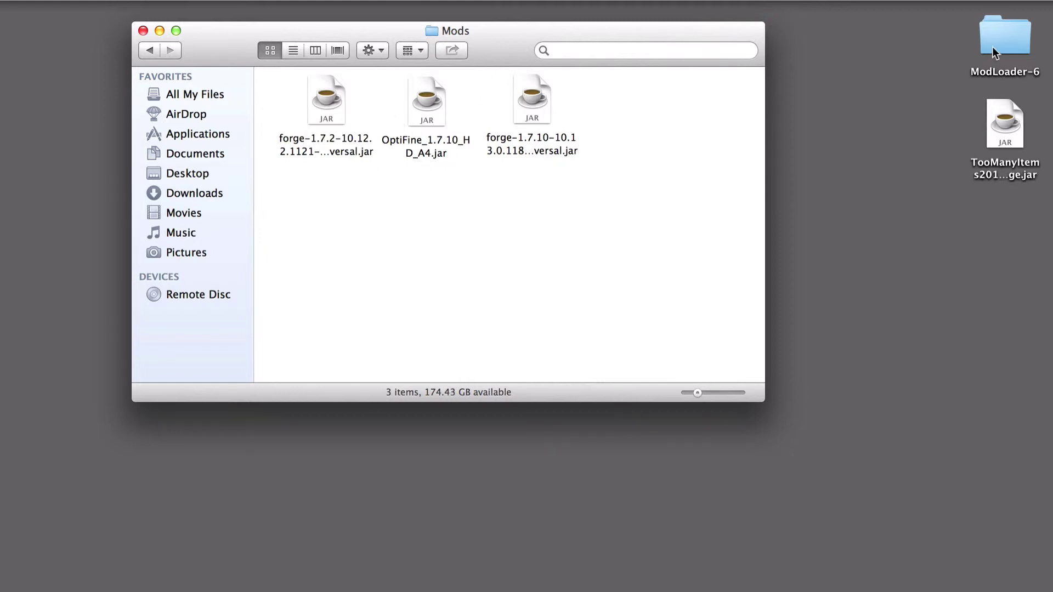
# Step: Compress the ModLoader-6 folder on the desktop into a zip archive and select the archive
pyautogui.moveTo(992, 48); pyautogui.dragTo(865, 137)
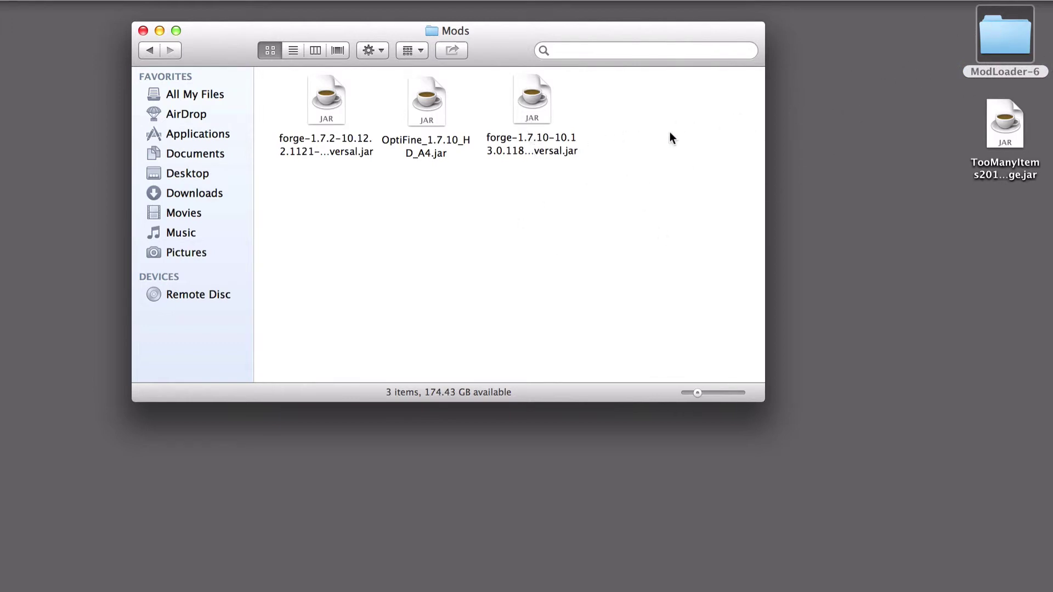
pyautogui.rightClick(1004, 32)
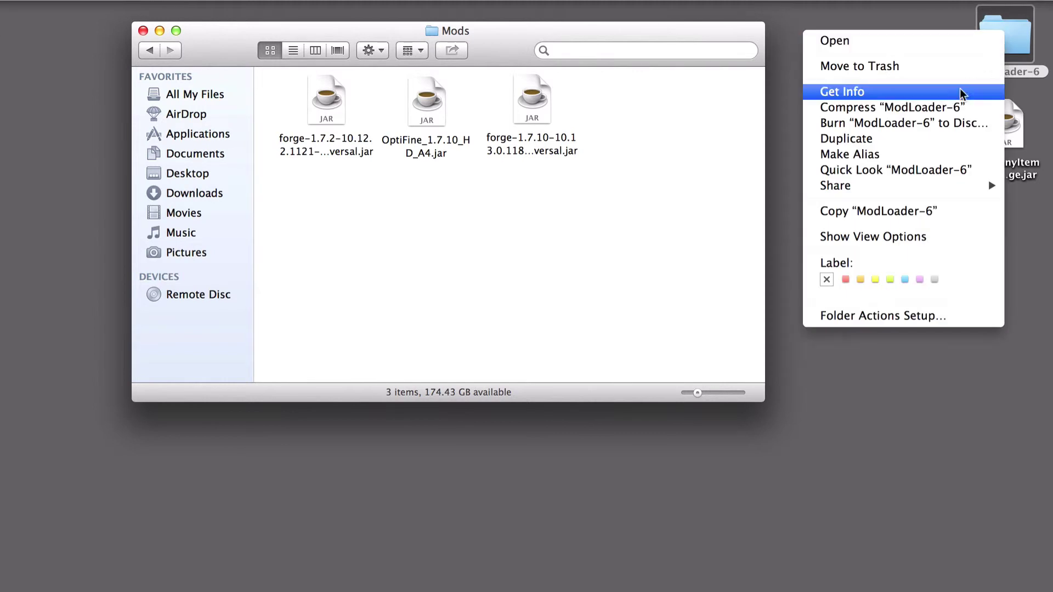
pyautogui.click(1019, 42)
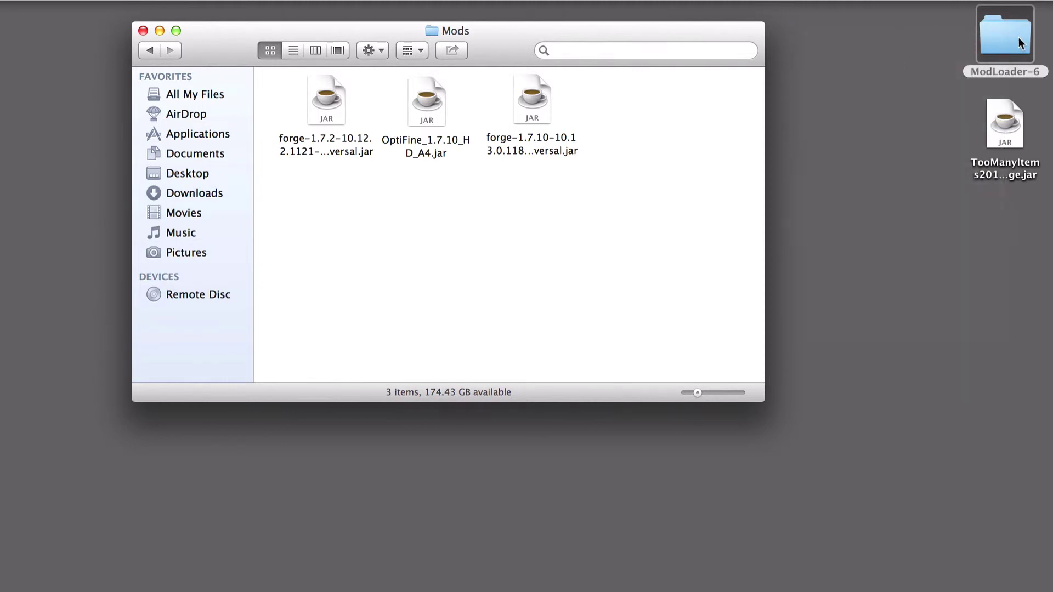
pyautogui.rightClick(1008, 34)
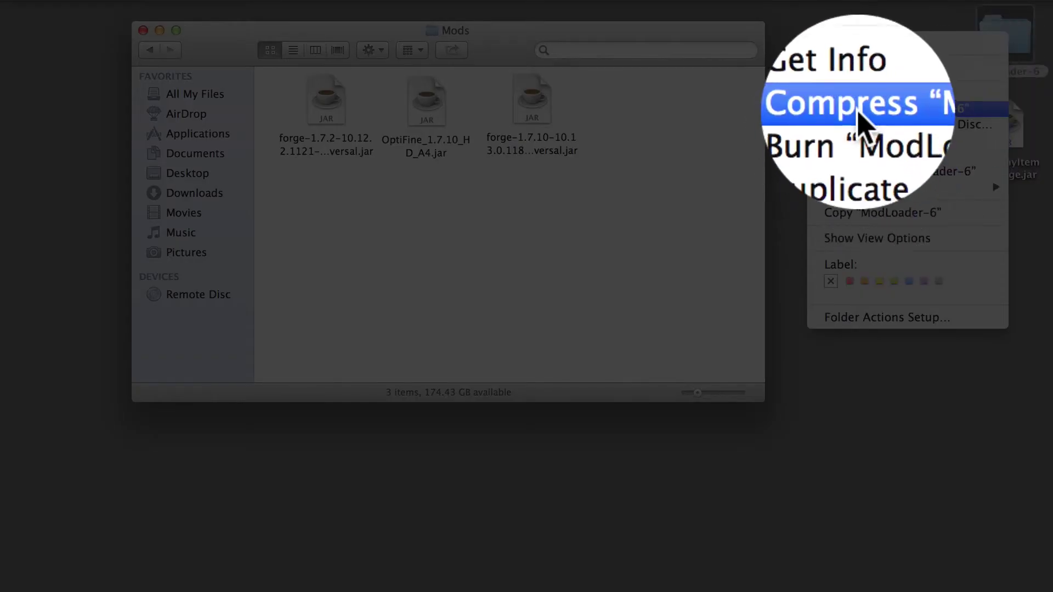
pyautogui.click(945, 109)
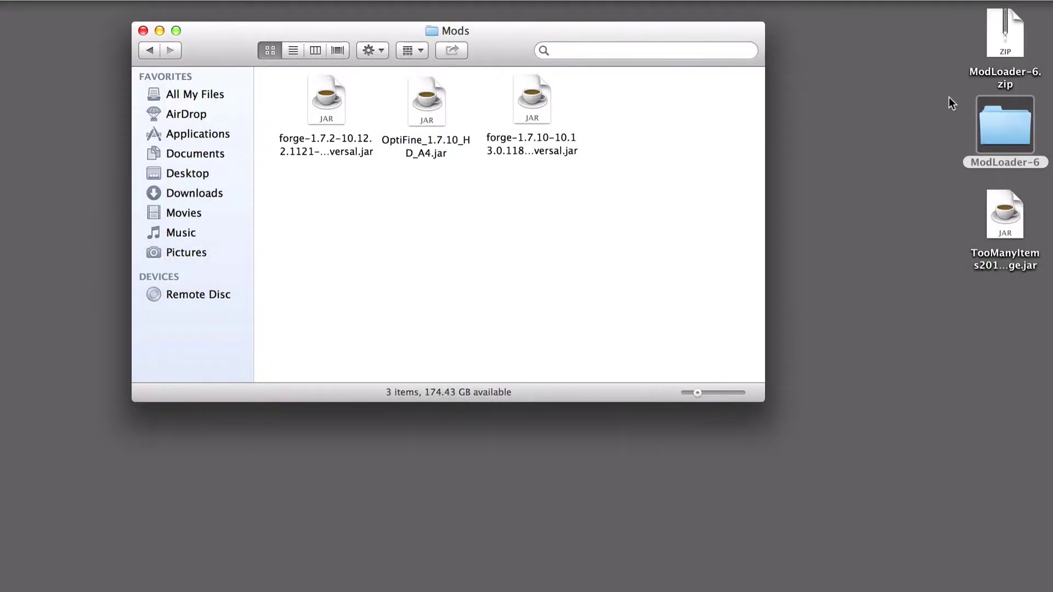
pyautogui.click(1015, 44)
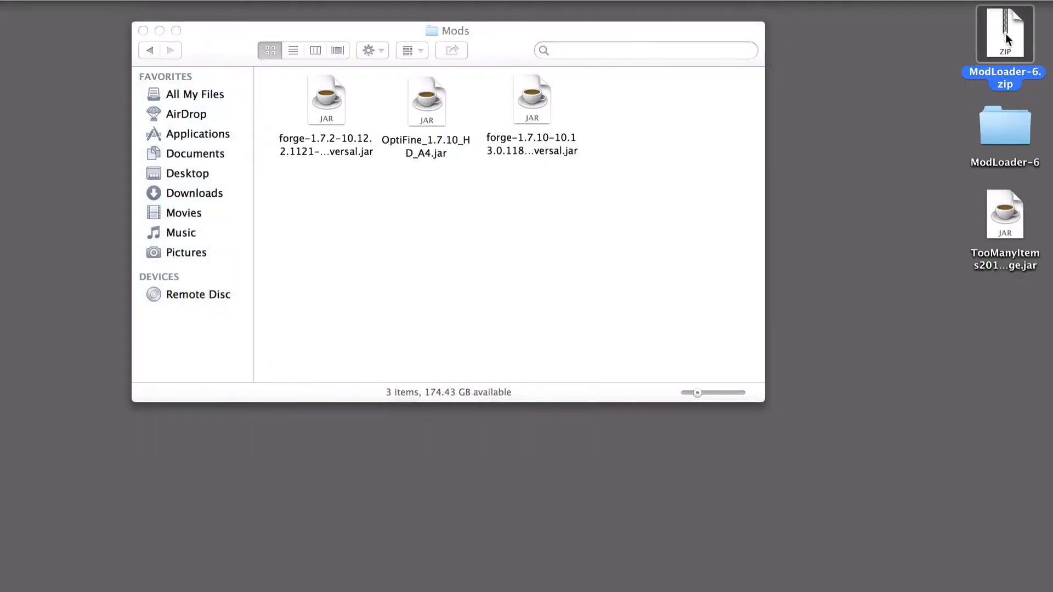
# Step: Move ModLoader-6.zip and the TooManyItems jar from the desktop into the Mods folder, and discard the leftover ModLoader-6 folder
pyautogui.moveTo(1005, 34); pyautogui.dragTo(653, 111)
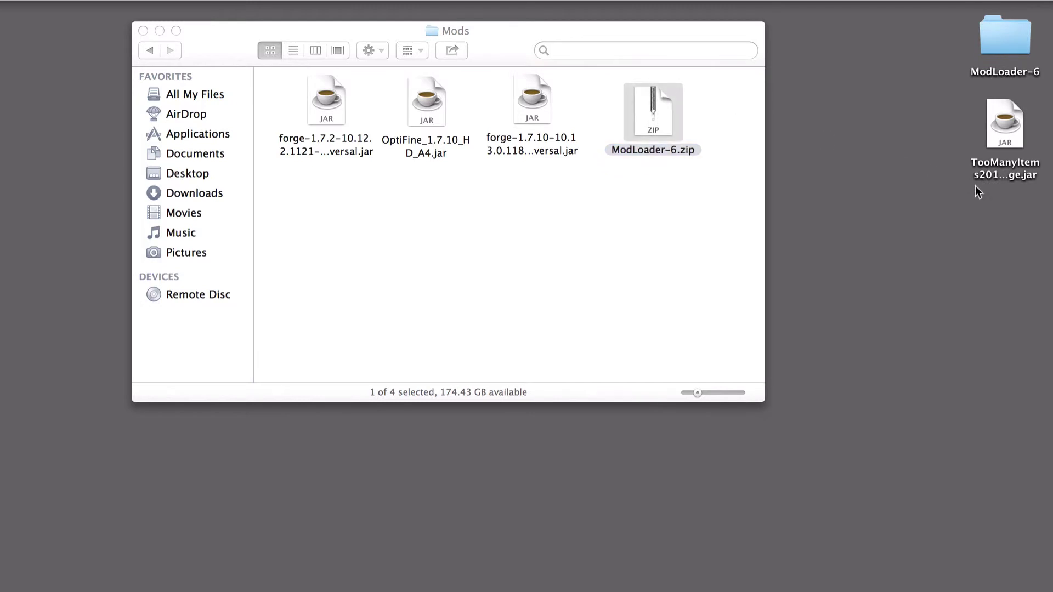
pyautogui.moveTo(1009, 127); pyautogui.dragTo(277, 210)
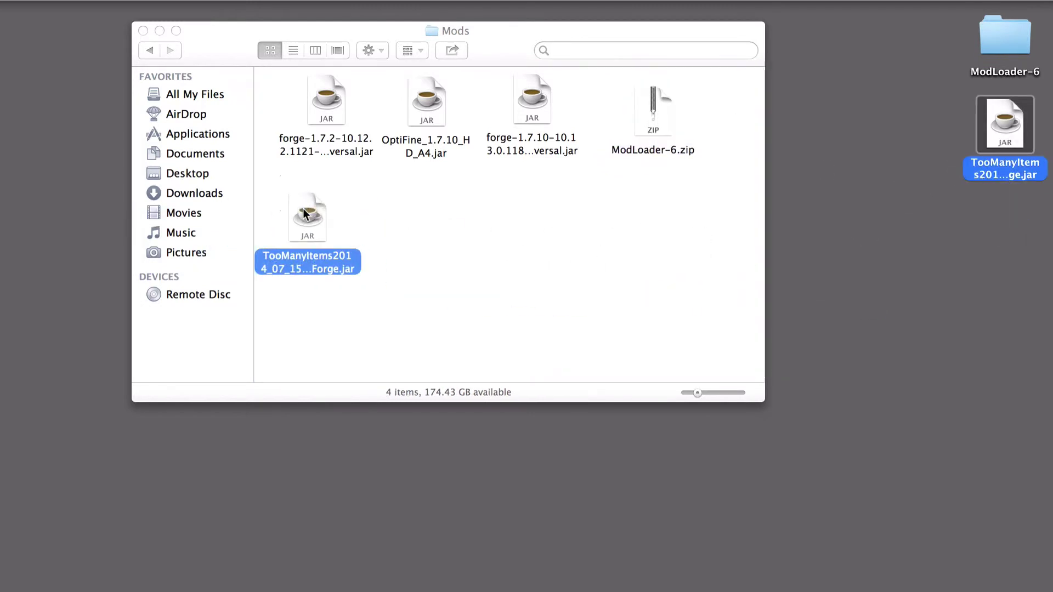
pyautogui.click(1021, 48)
pyautogui.moveTo(1021, 48); pyautogui.dragTo(893, 554)
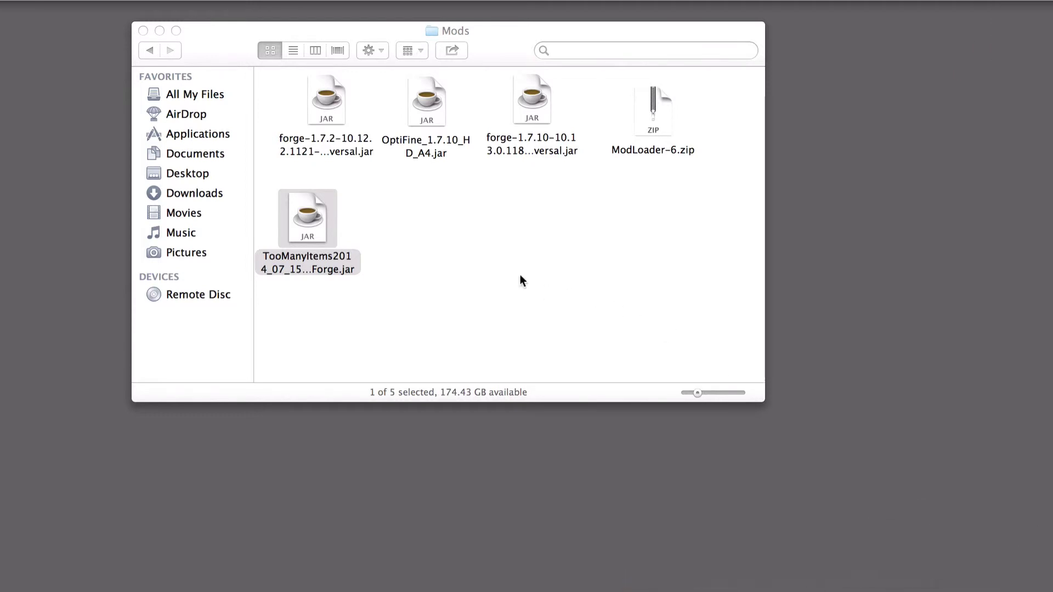
# Step: Close the Mods folder window, and switch to Magic Launcher to open the setup of the Default configuration
pyautogui.click(303, 63)
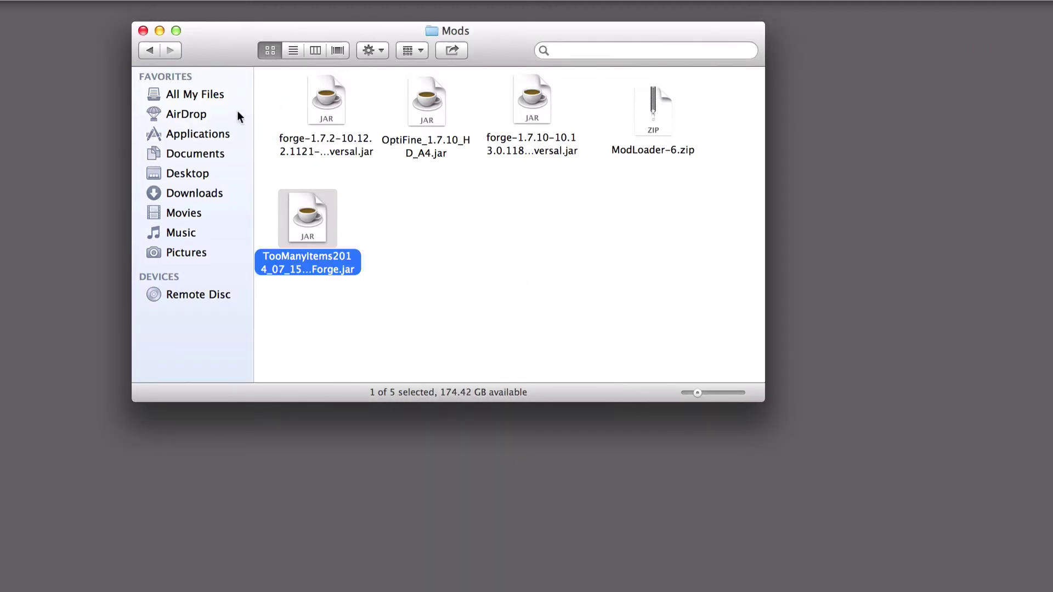
pyautogui.click(143, 31)
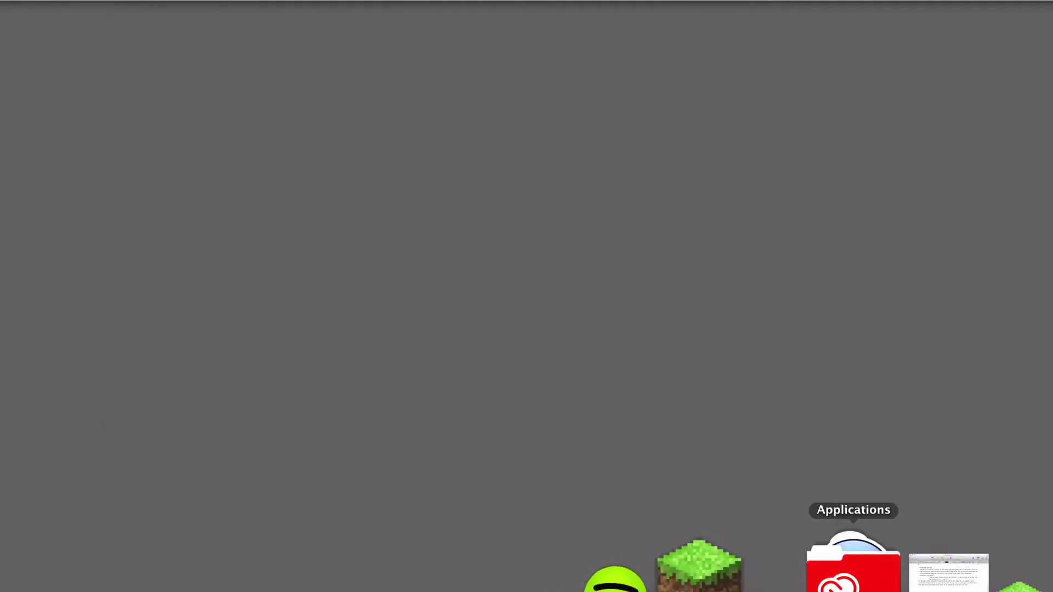
pyautogui.click(881, 559)
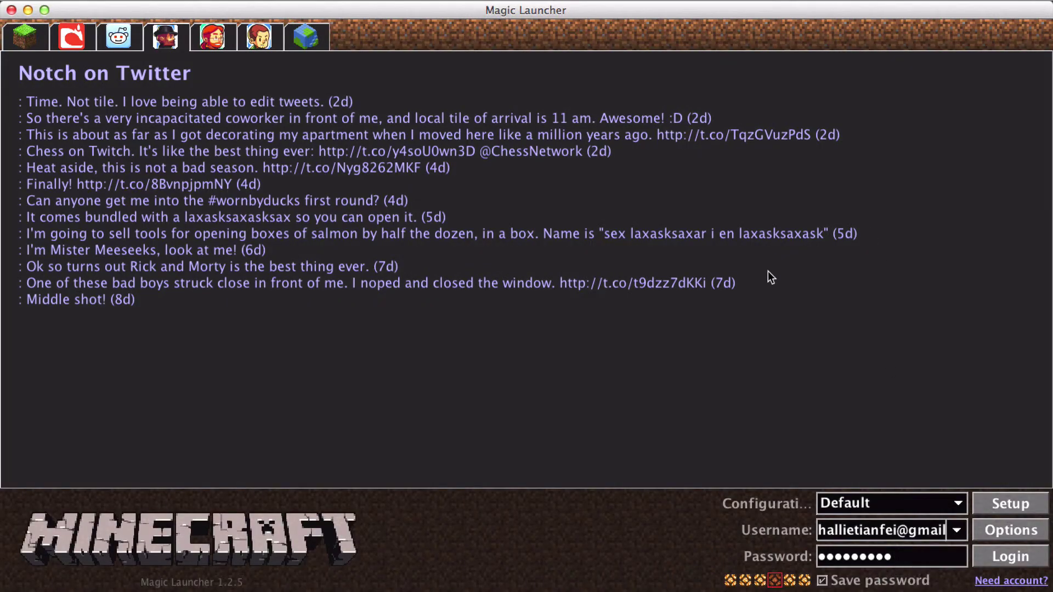
pyautogui.click(1011, 504)
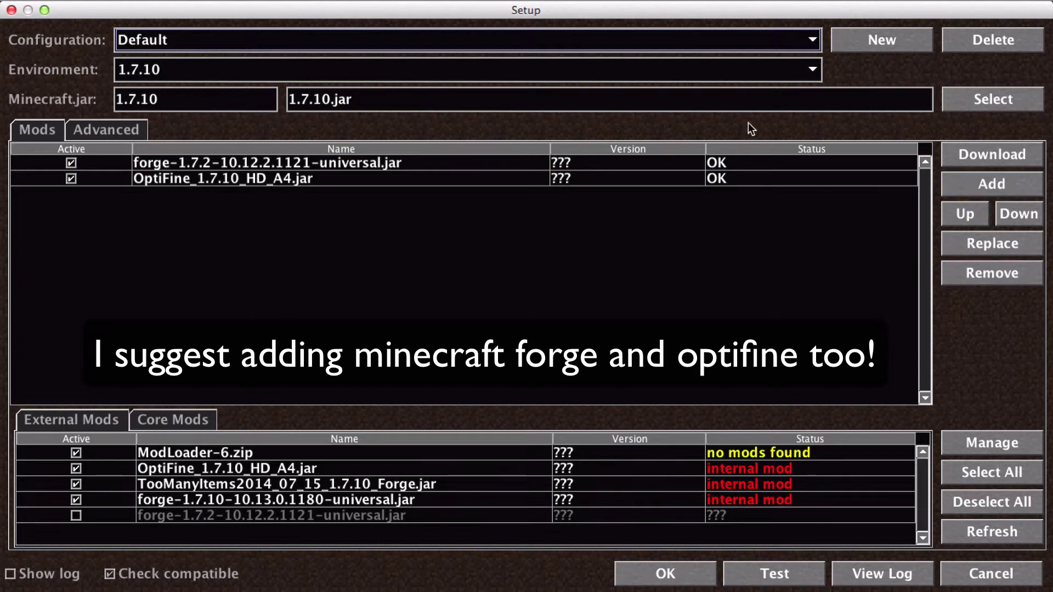
# Step: Add ModLoader-6.zip and TooManyItems2014_07_15_1.7.10_Forge.jar from the Mods folder to the configuration's mod list
pyautogui.click(959, 183)
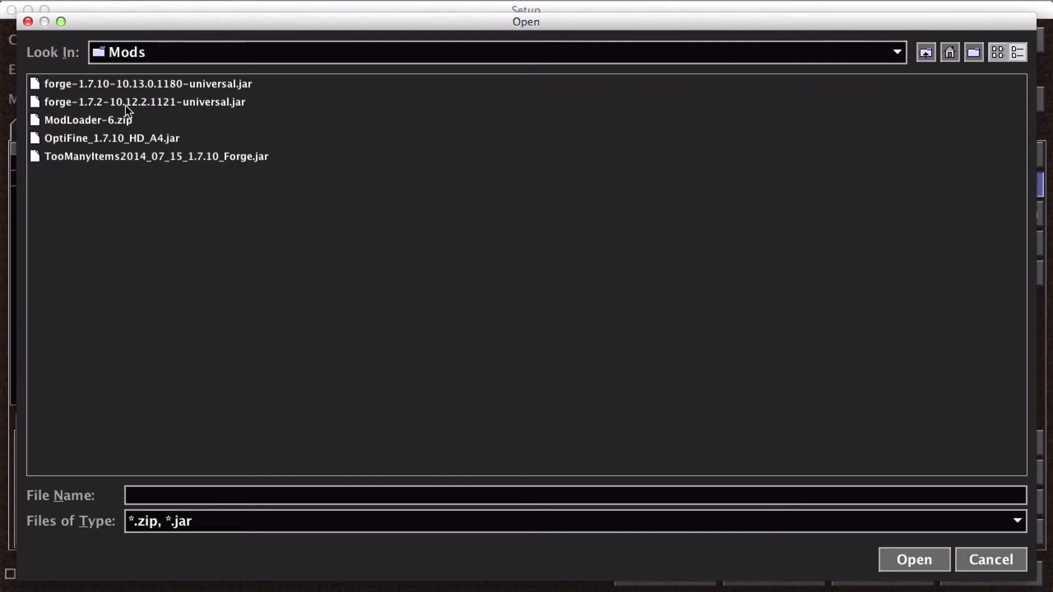
pyautogui.click(96, 121)
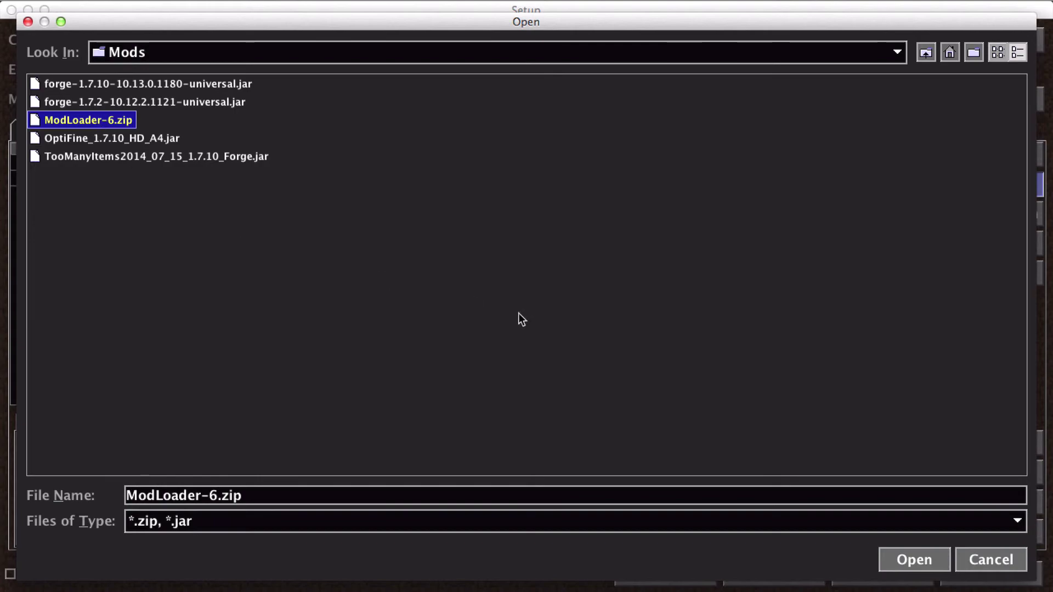
pyautogui.click(907, 562)
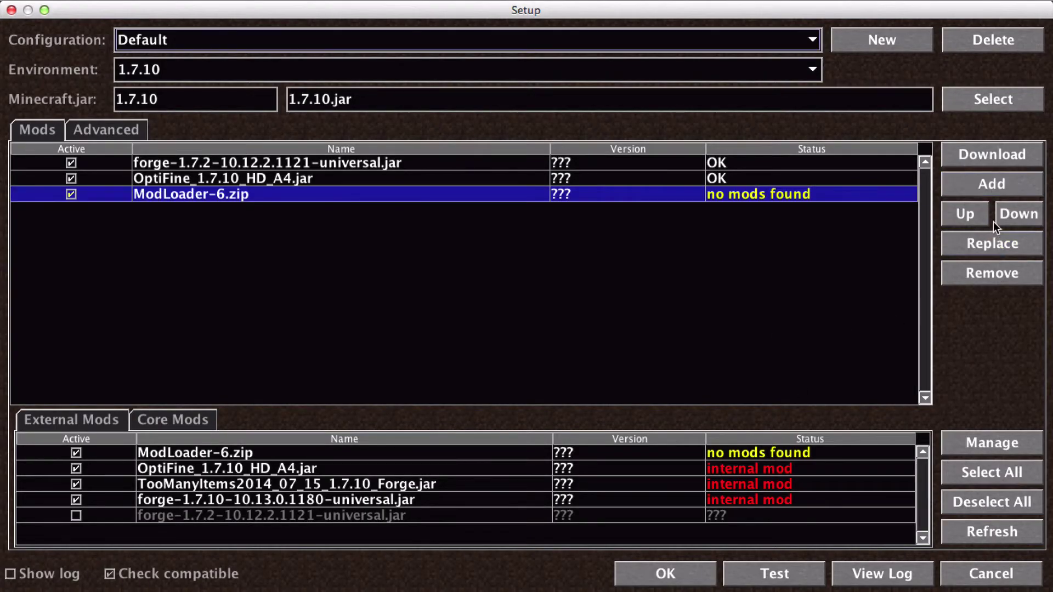
pyautogui.click(977, 184)
pyautogui.click(134, 157)
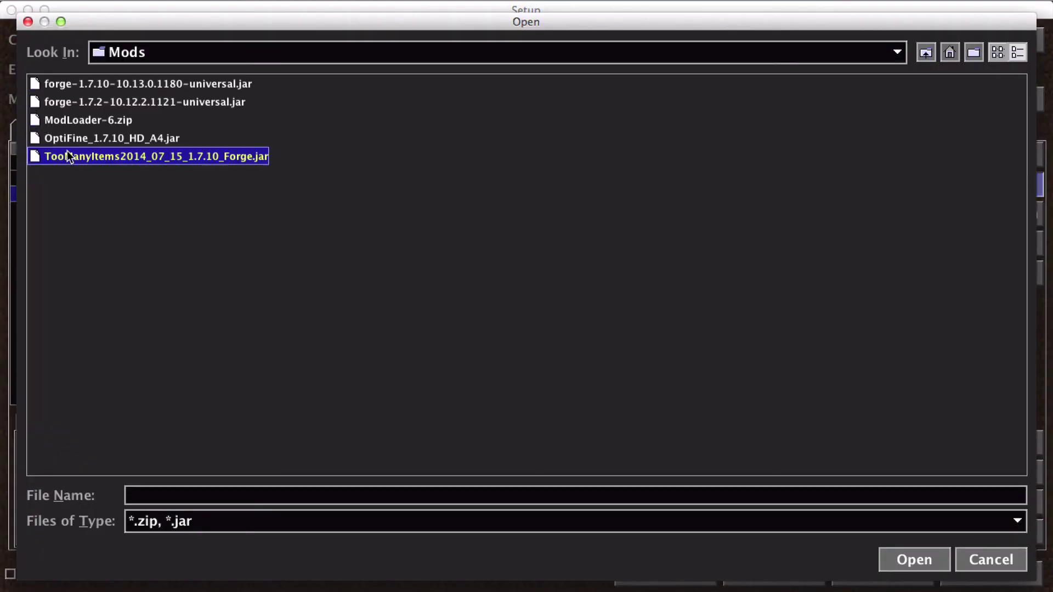
pyautogui.click(914, 560)
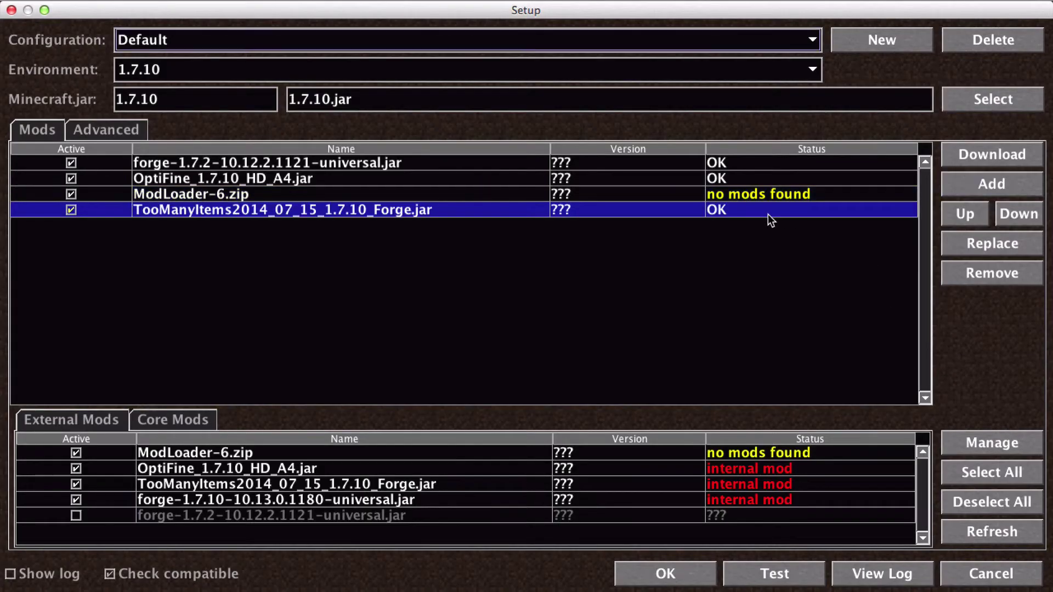
# Step: Test-launch Minecraft with the configured mods and load the singleplayer world Redstone in an enlarged game window
pyautogui.click(743, 185)
pyautogui.click(747, 197)
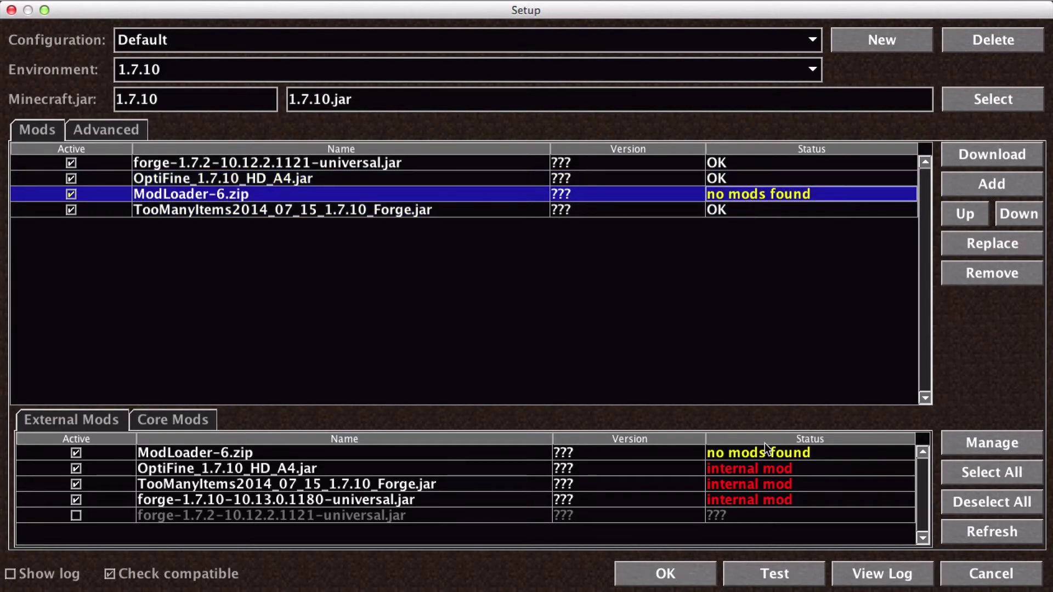
pyautogui.click(779, 571)
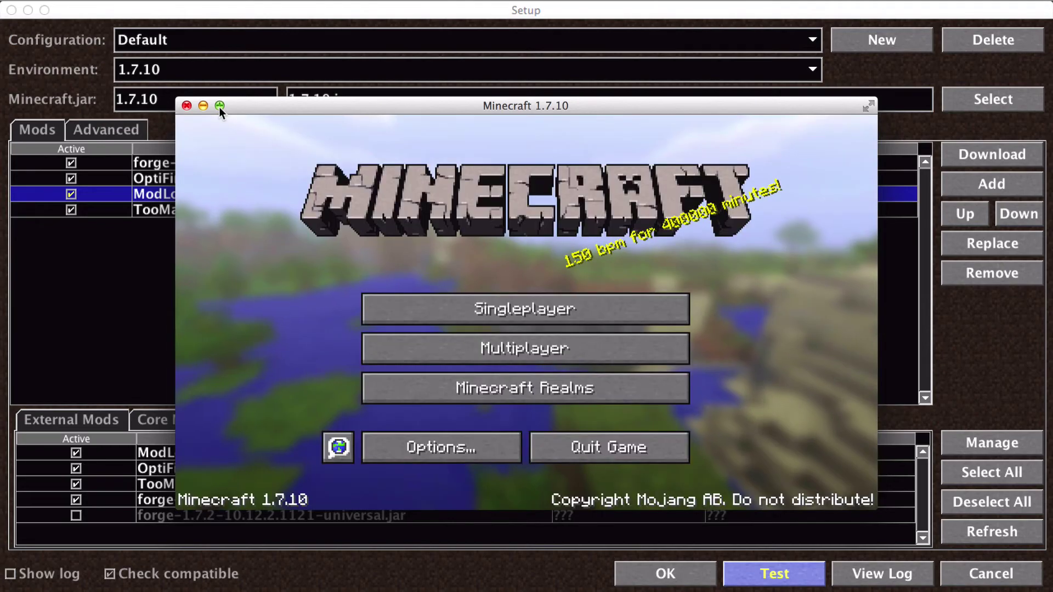
pyautogui.click(218, 107)
pyautogui.click(450, 255)
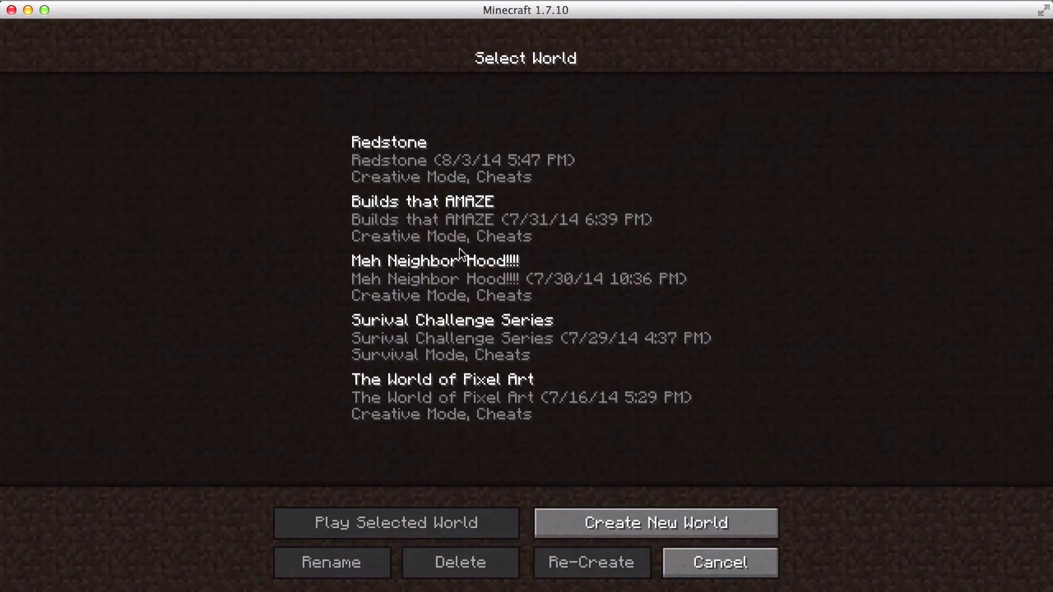
pyautogui.doubleClick(435, 162)
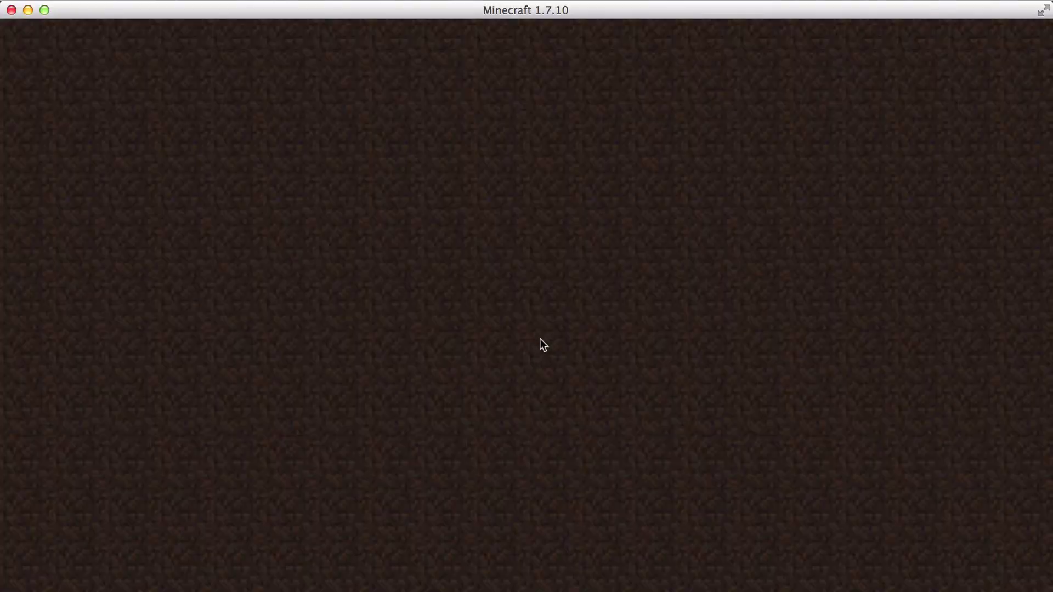
# Step: Bring up the inventory in the Redstone world to check the TooManyItems item list and save slots
pyautogui.press('e')
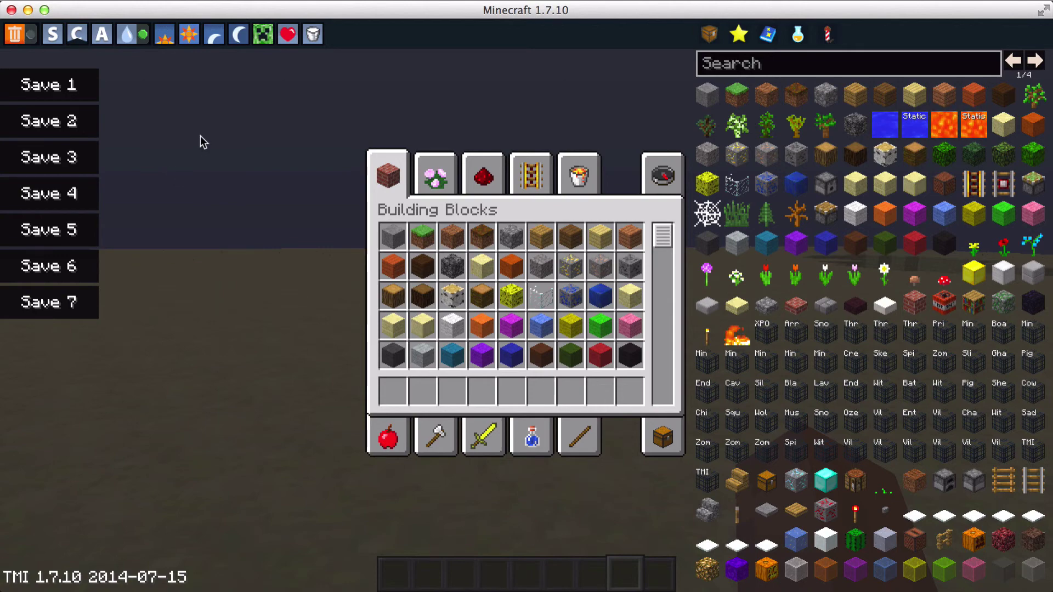
pyautogui.press('e')
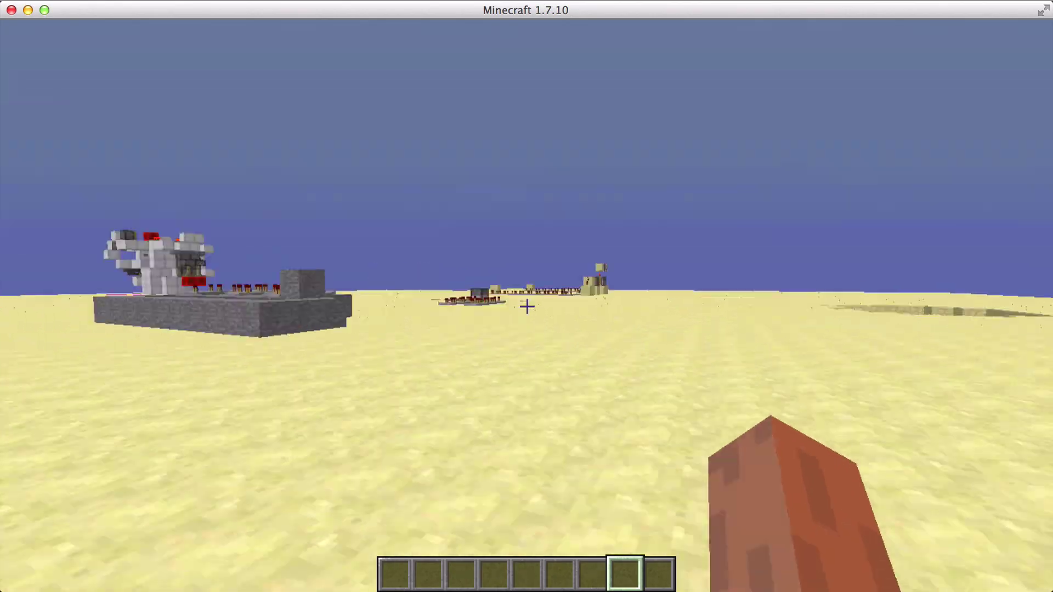
pyautogui.press('e')
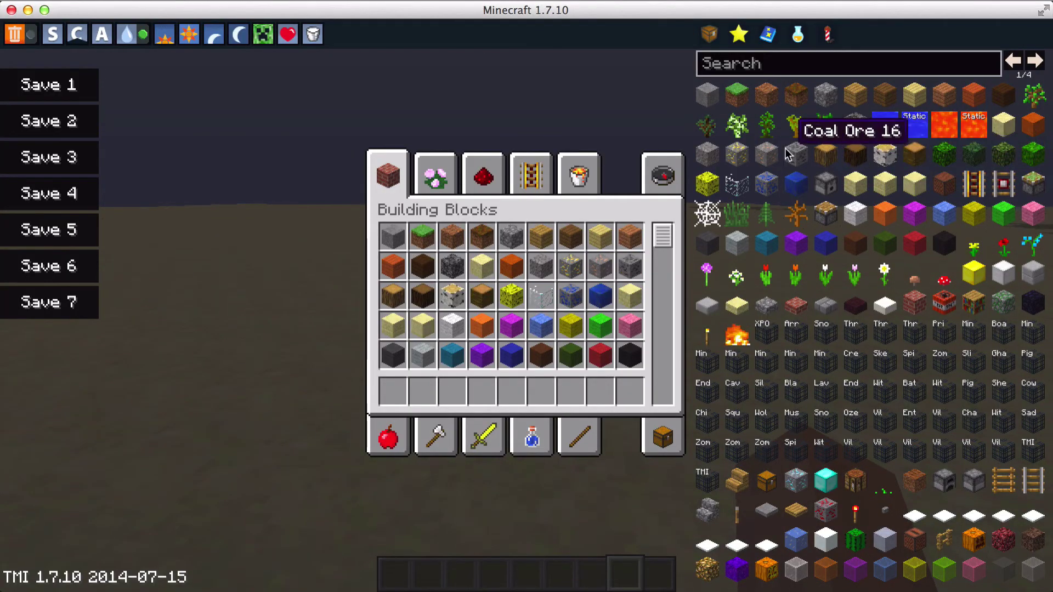